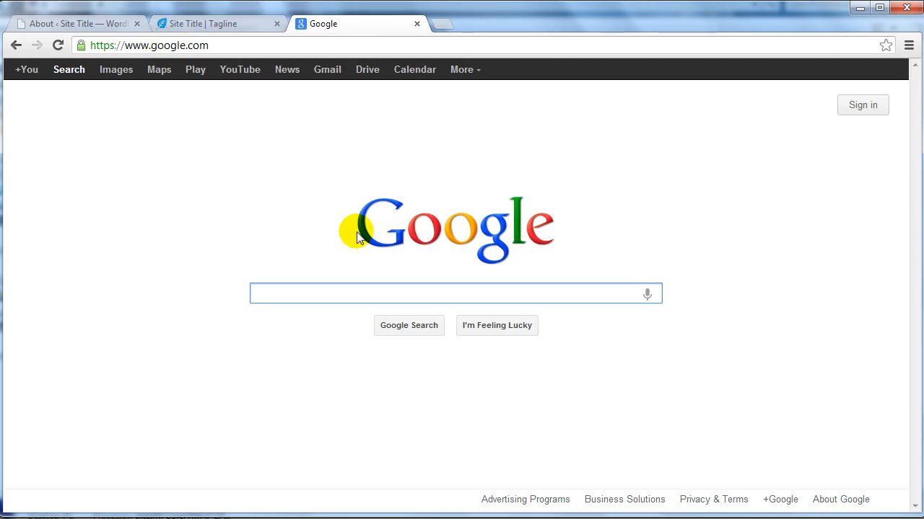
- Search Google for "Google Analytics" and open the official Google Analytics website
type("G")
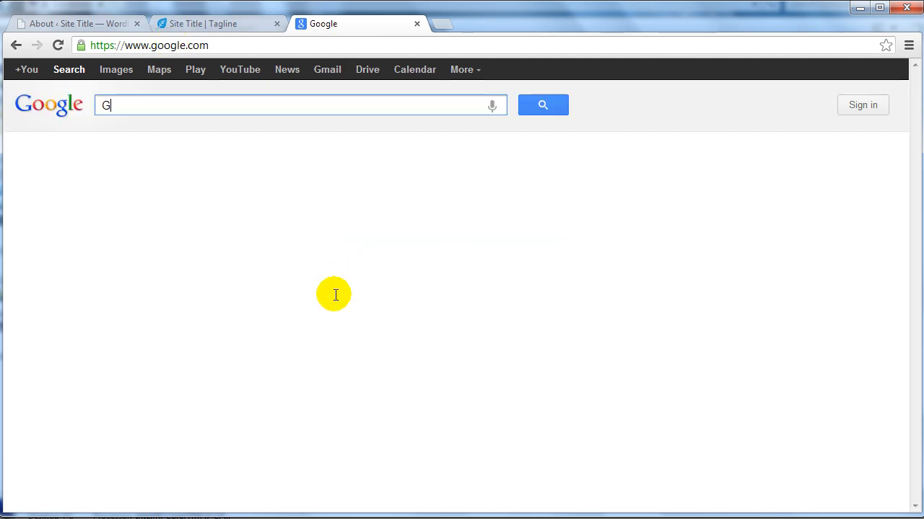
type("oogle Analytics")
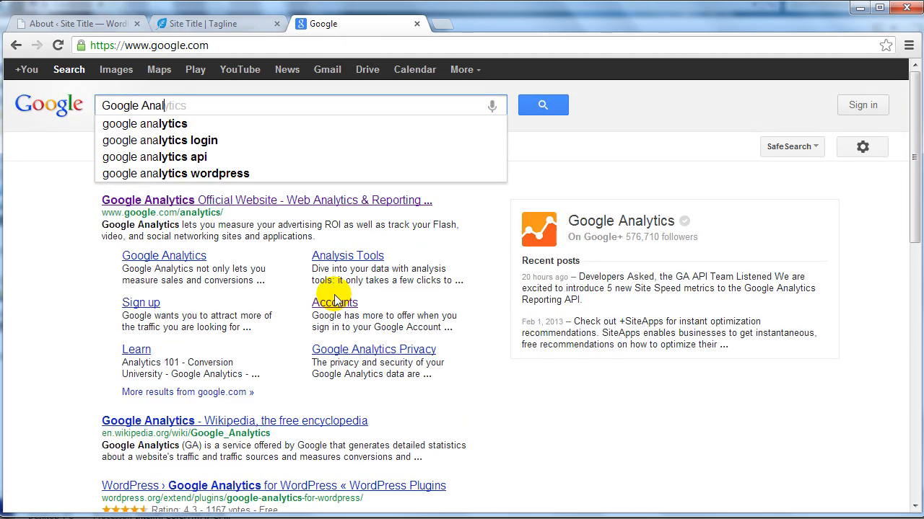
key("Return")
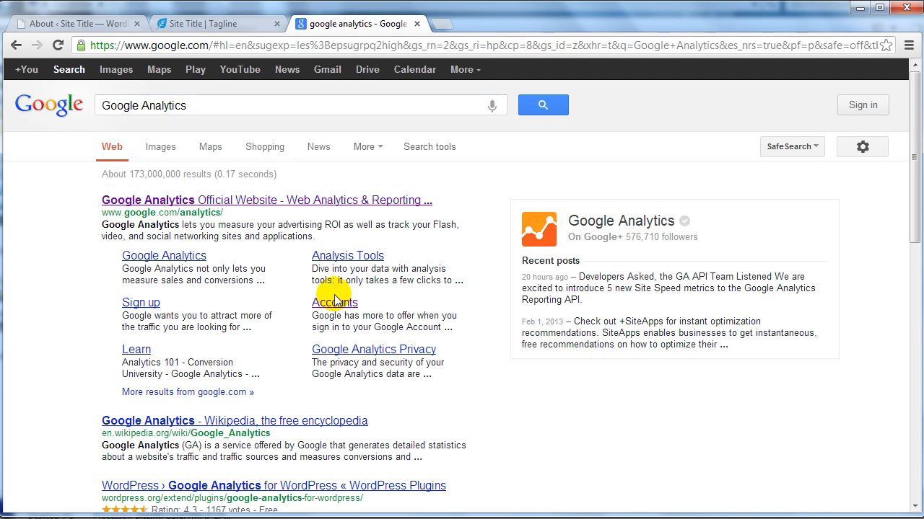
left_click(261, 200)
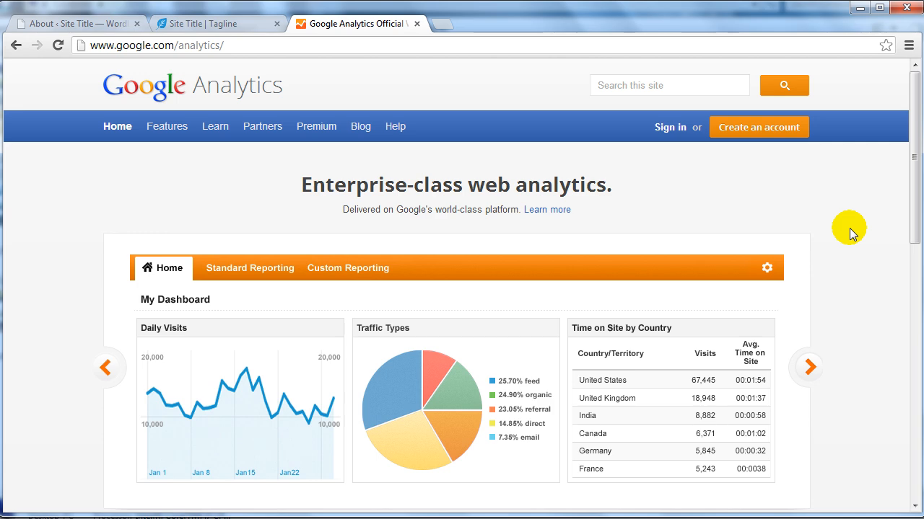
- Look over the Google Analytics home page and sign in to the service
scroll(849, 233, "down", 2)
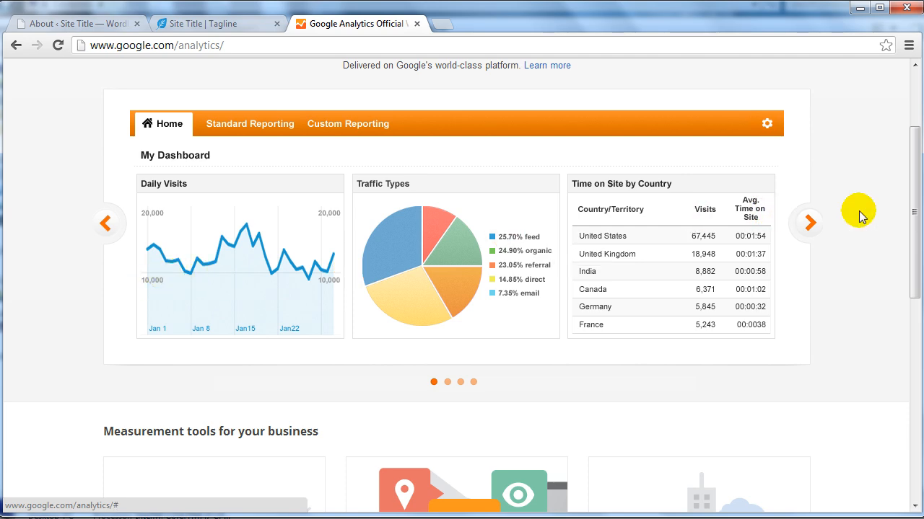
scroll(850, 253, "down", 4)
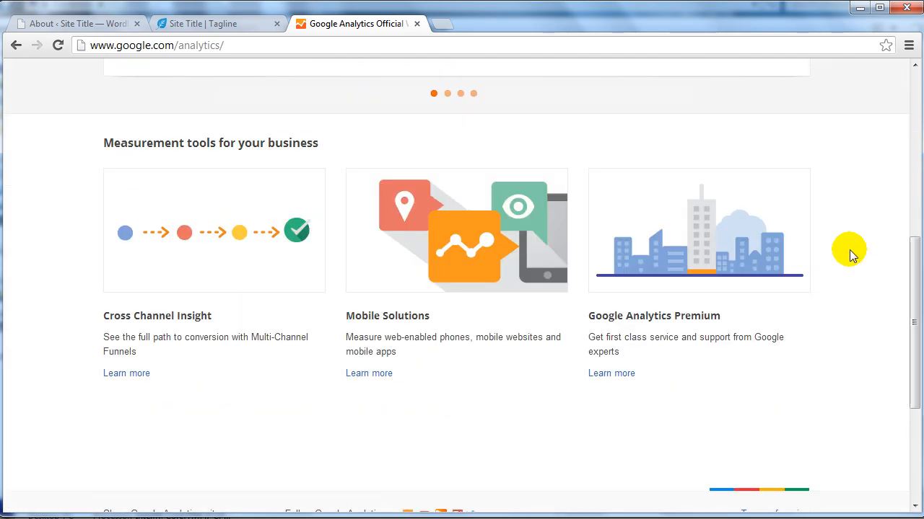
scroll(850, 252, "up", 4)
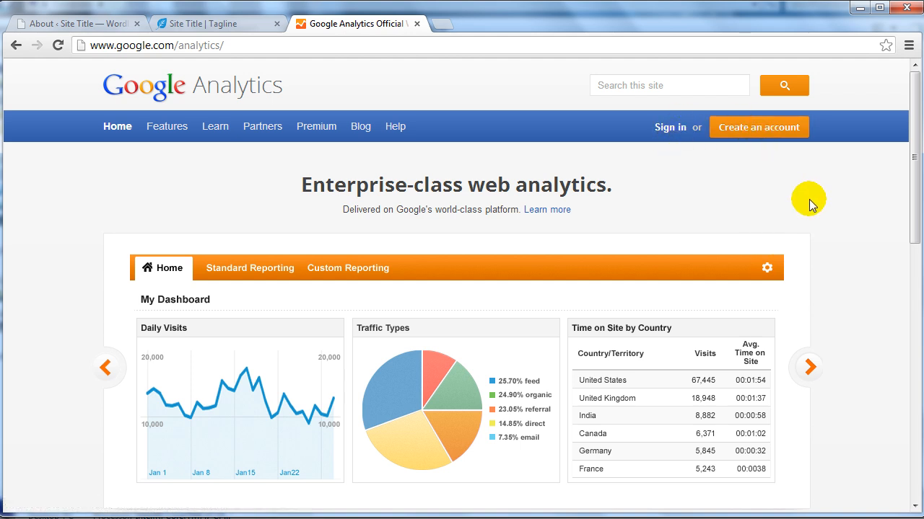
left_click(668, 131)
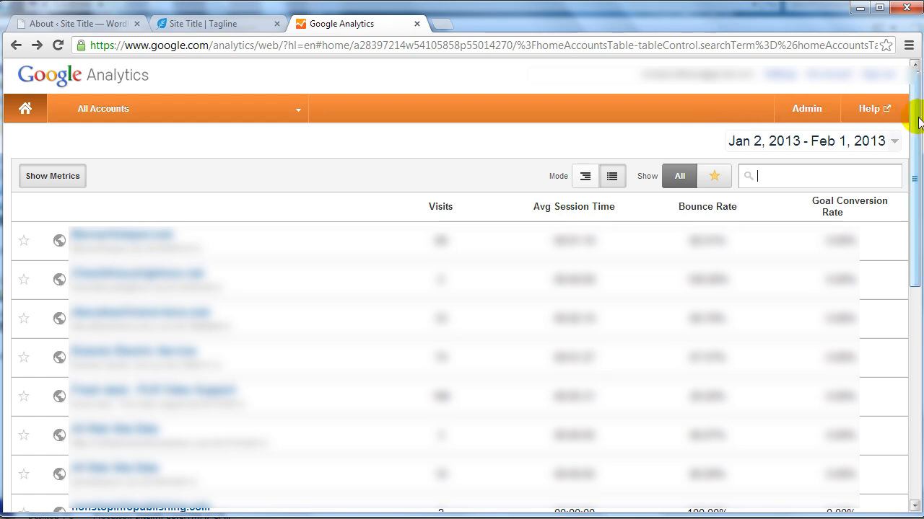
- Open the account administration and start creating a new Analytics account
left_click(808, 114)
scroll(809, 112, "up", 6)
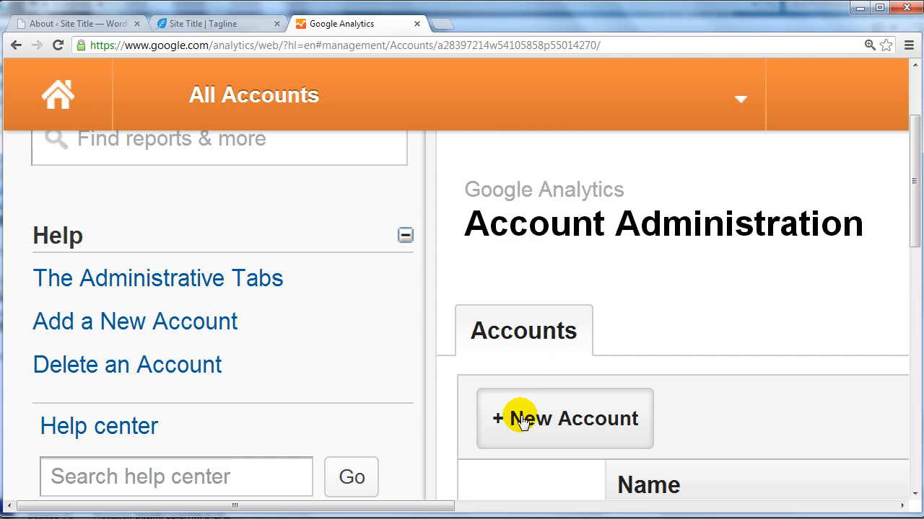
left_click(608, 424)
key("ctrl+minus")
key("ctrl+minus")
key("ctrl+minus")
key("ctrl+minus")
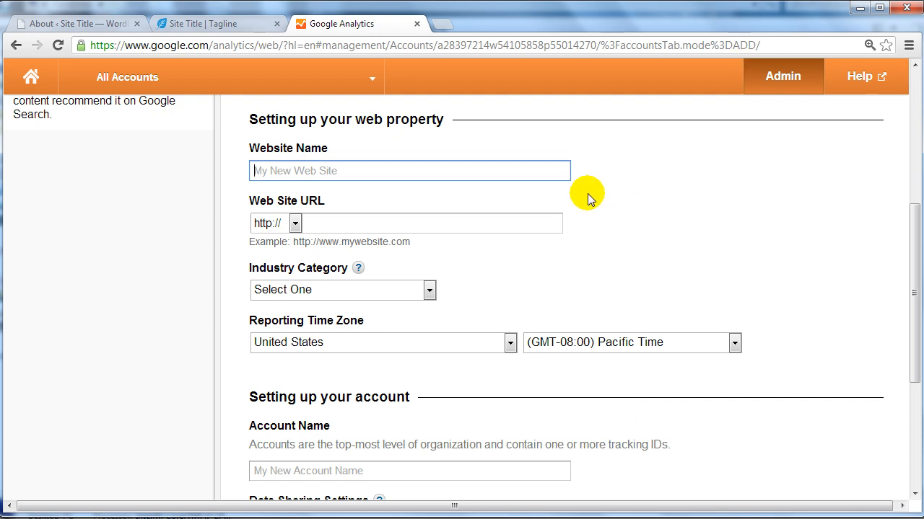
- Enter "Internet Profits University" as the website name of the new web property
left_click(303, 172)
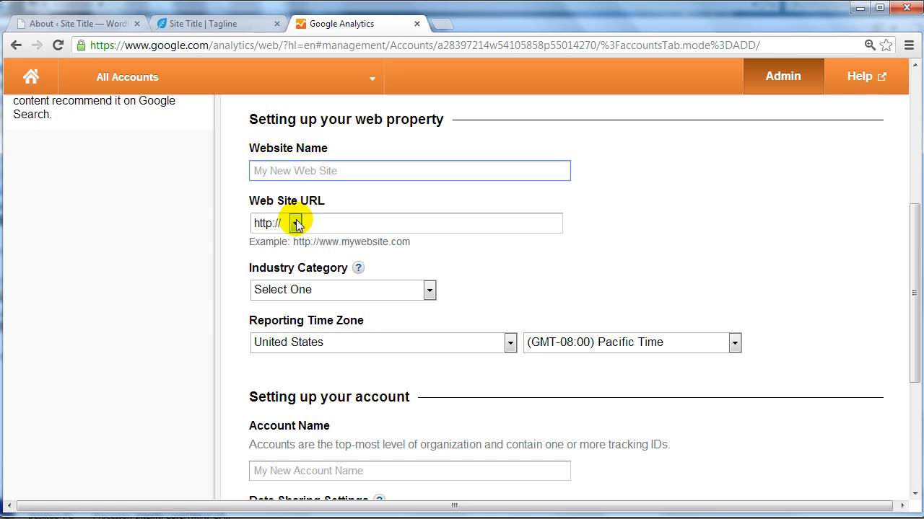
left_click(376, 222)
left_click(346, 286)
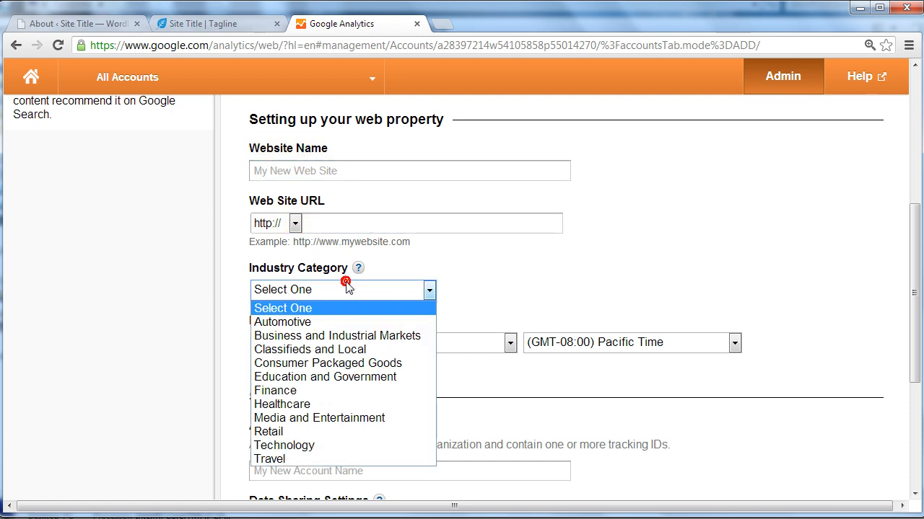
left_click(356, 171)
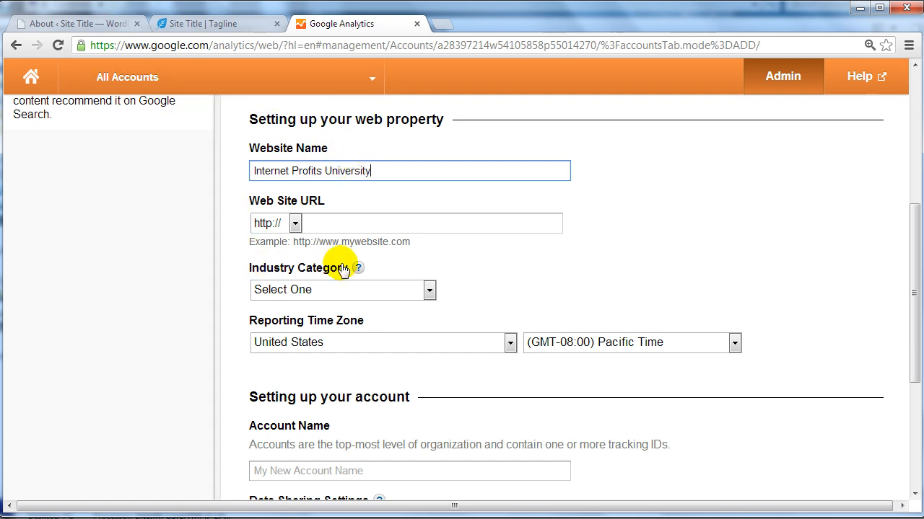
left_click(398, 222)
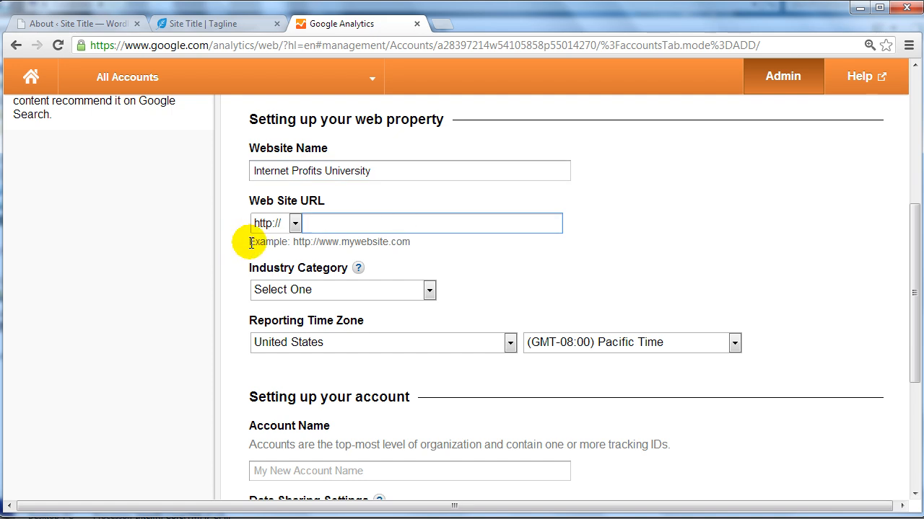
left_click_drag(250, 243, 306, 241)
left_click(324, 241)
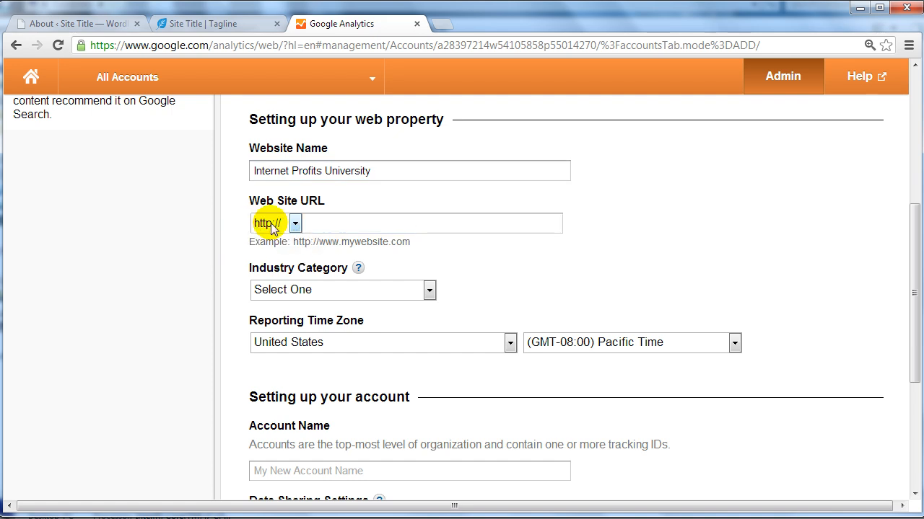
left_click(362, 222)
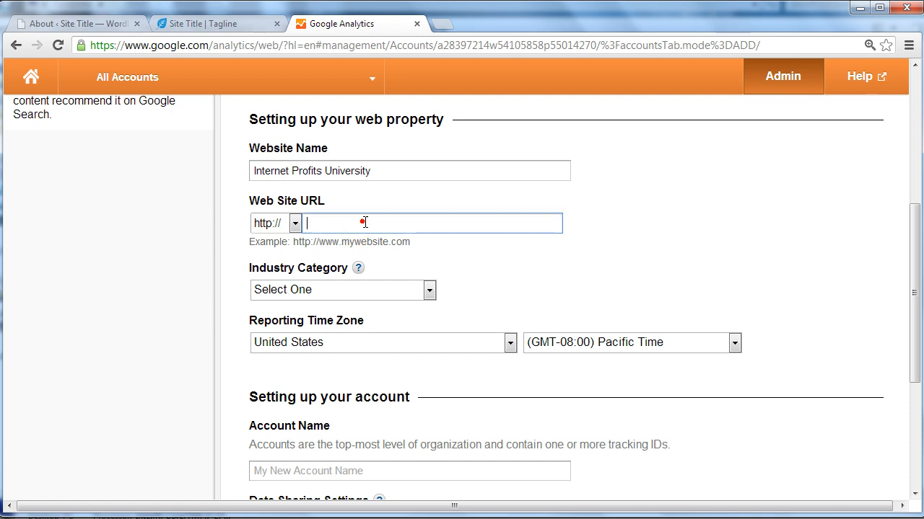
type("http://internetprofitsuniversity.com/")
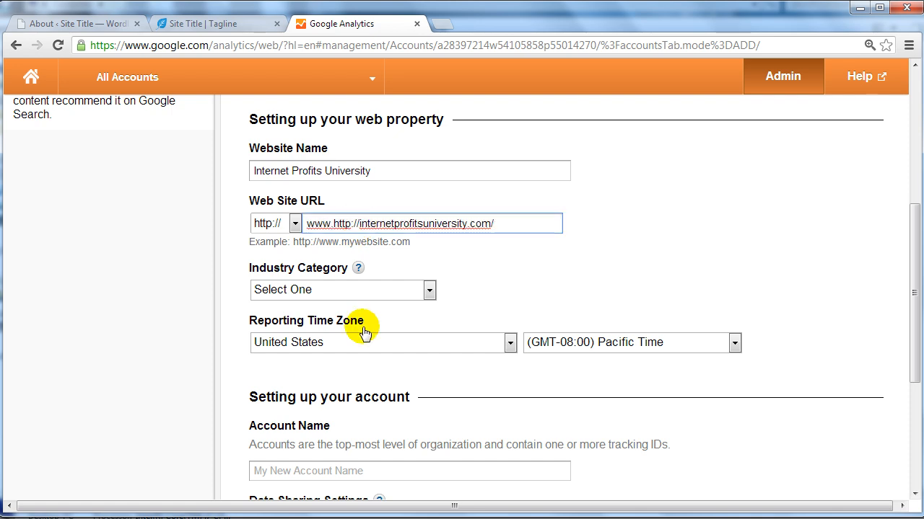
key("BackSpace")
key("BackSpace")
key("BackSpace")
key("BackSpace")
key("BackSpace")
key("BackSpace")
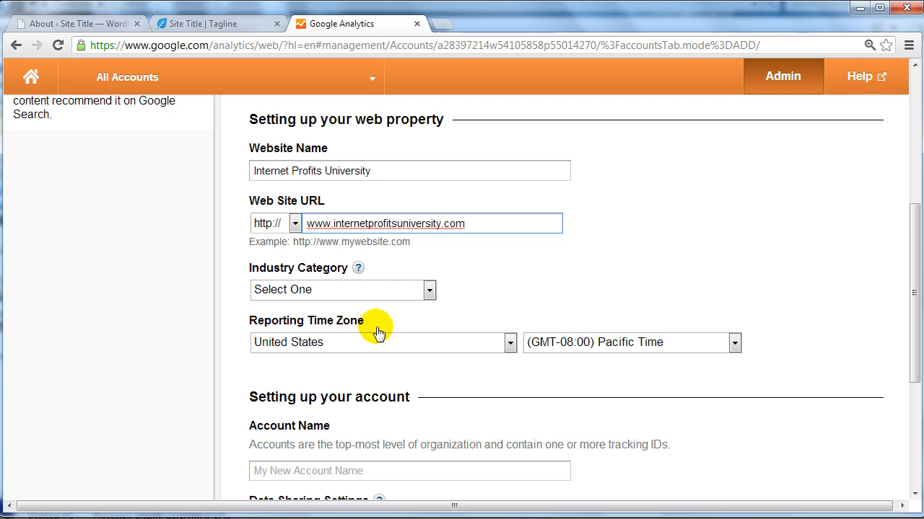
left_click(560, 273)
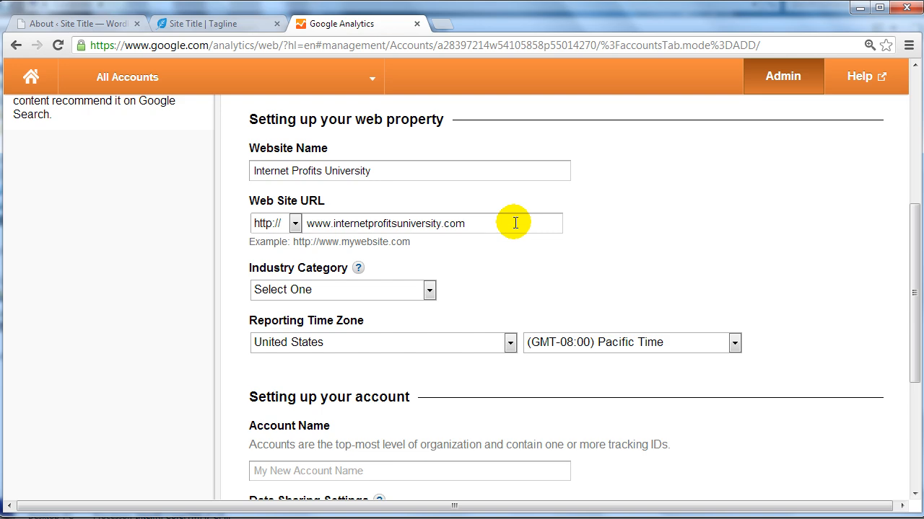
- Set the industry category to Business and Industrial Markets and the reporting time zone to (GMT-05:00) Eastern Time
left_click(429, 289)
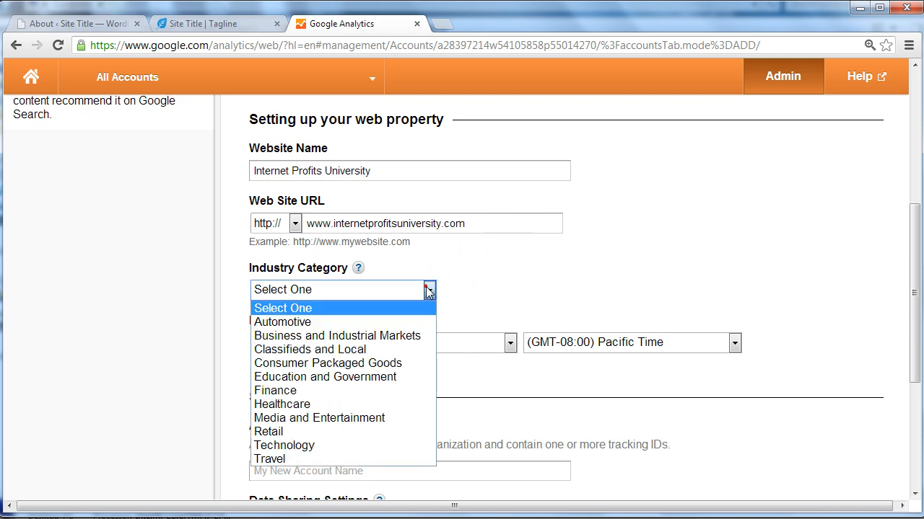
left_click(386, 333)
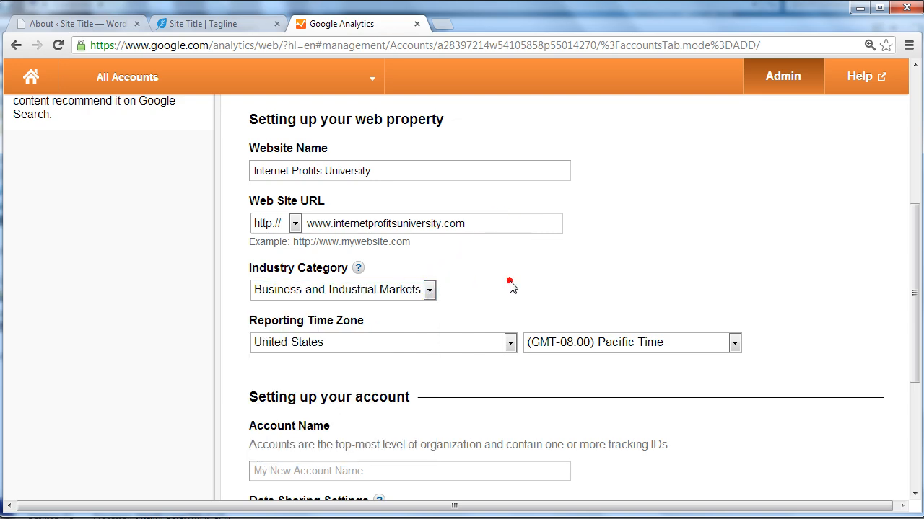
scroll(509, 286, "down", 1)
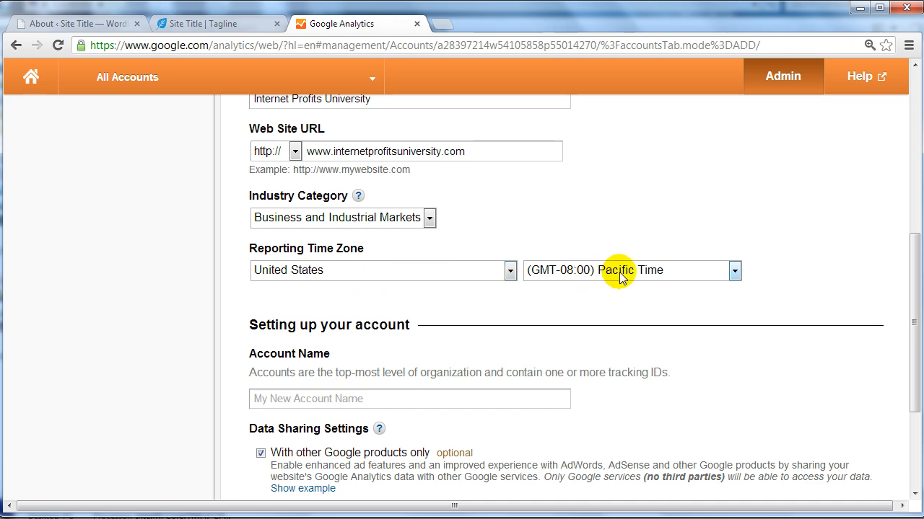
left_click(707, 270)
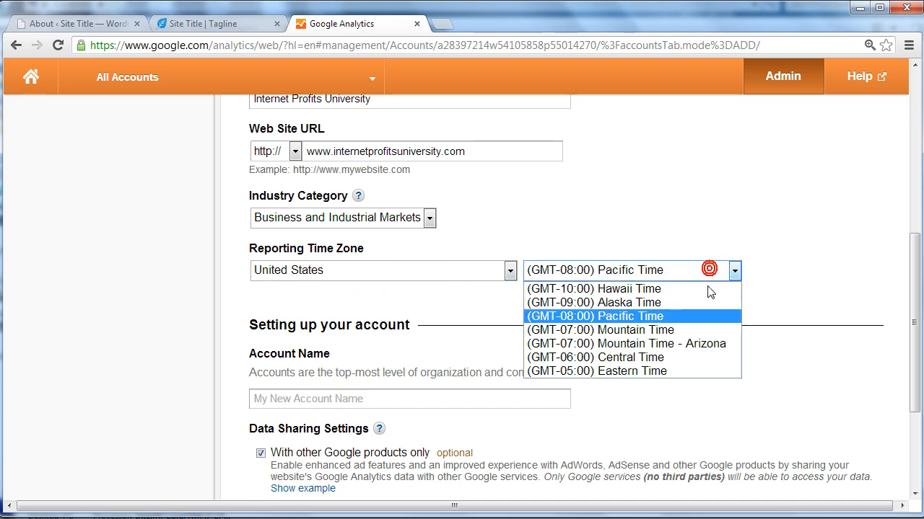
left_click(672, 371)
- Enter "Internet Profits University" as the account name in the account setup section
left_click(398, 324)
scroll(399, 323, "down", 1)
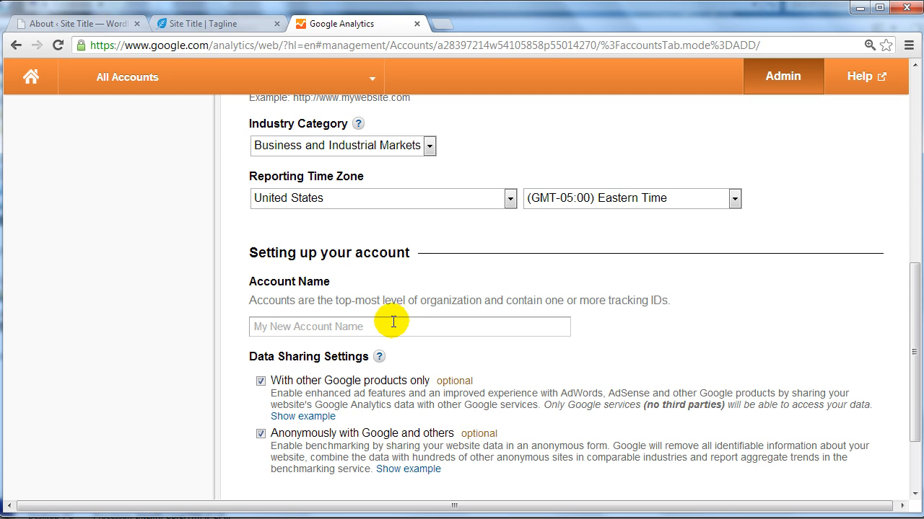
left_click(393, 322)
scroll(404, 318, "down", 1)
type("Internet Profits University")
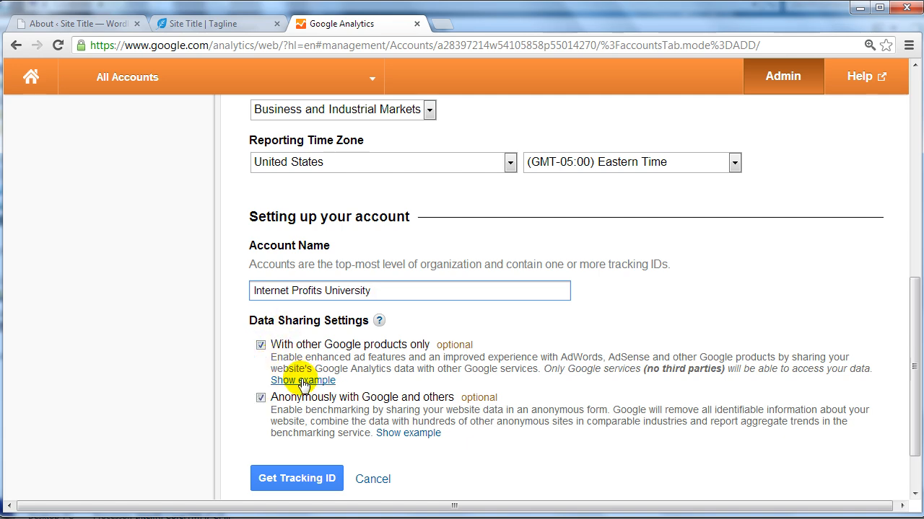
- Request the tracking ID and accept the Google Analytics Terms of Service Agreement for the United States
left_click(304, 480)
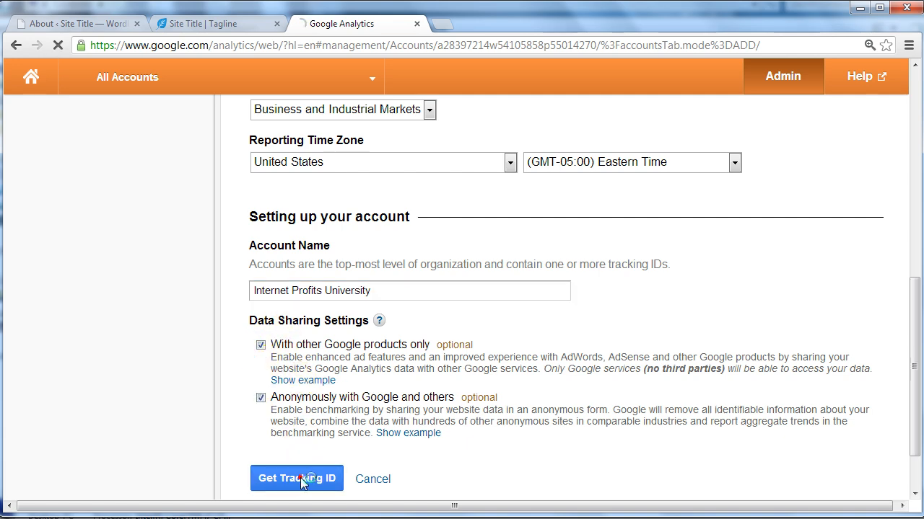
scroll(543, 339, "down", 5)
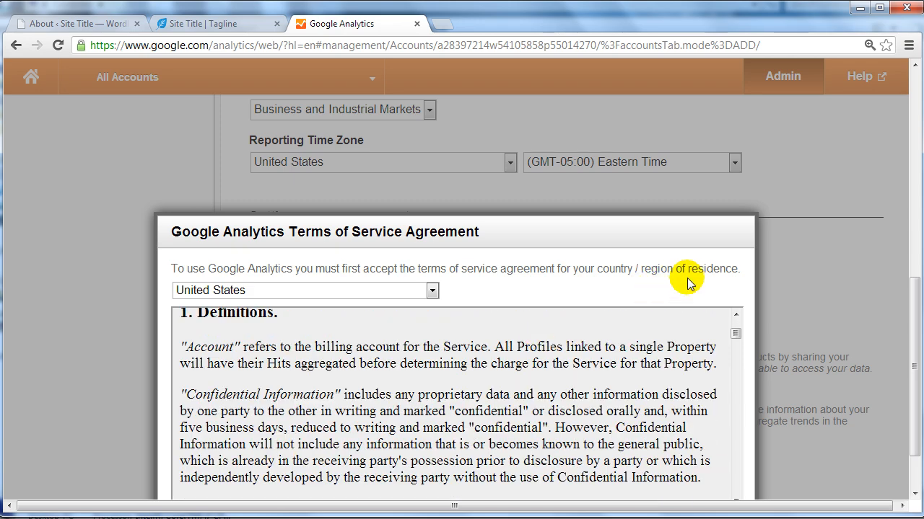
scroll(755, 264, "down", 1)
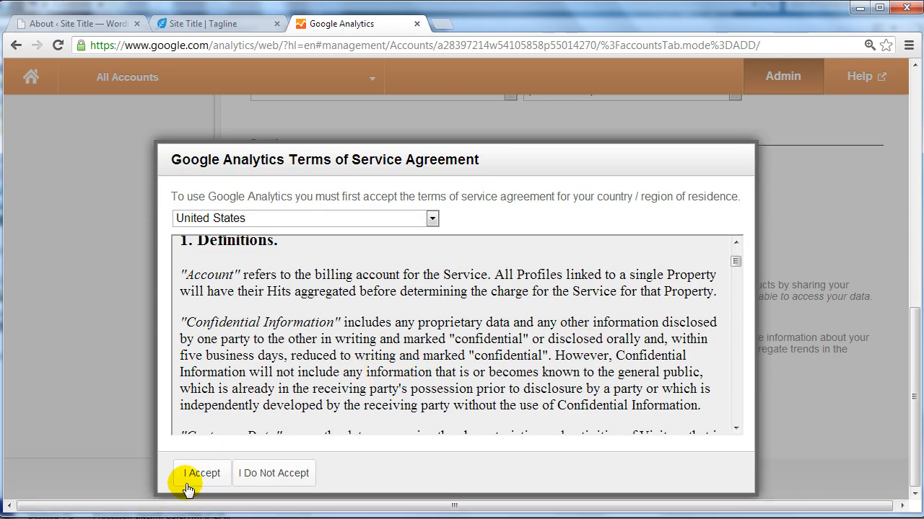
left_click(213, 473)
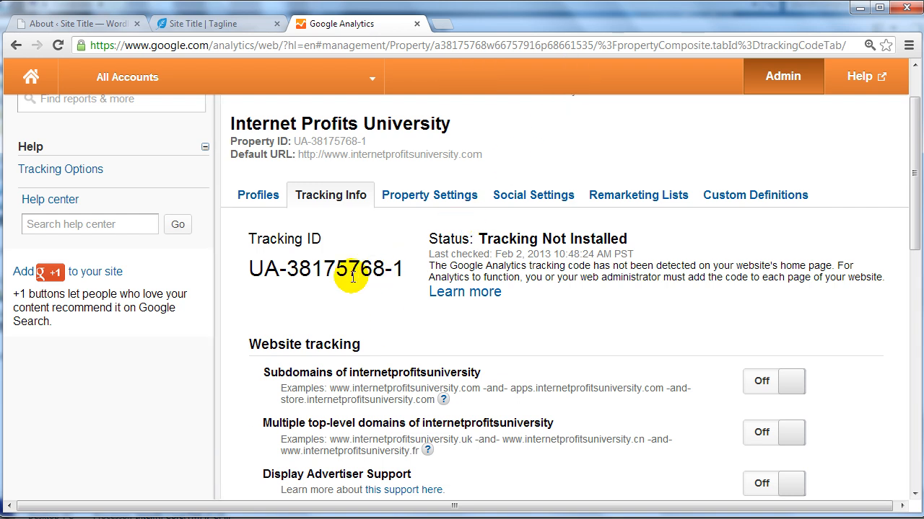
- Review the property's tracking ID and the JavaScript tracking code provided for the website
left_click_drag(250, 264, 405, 269)
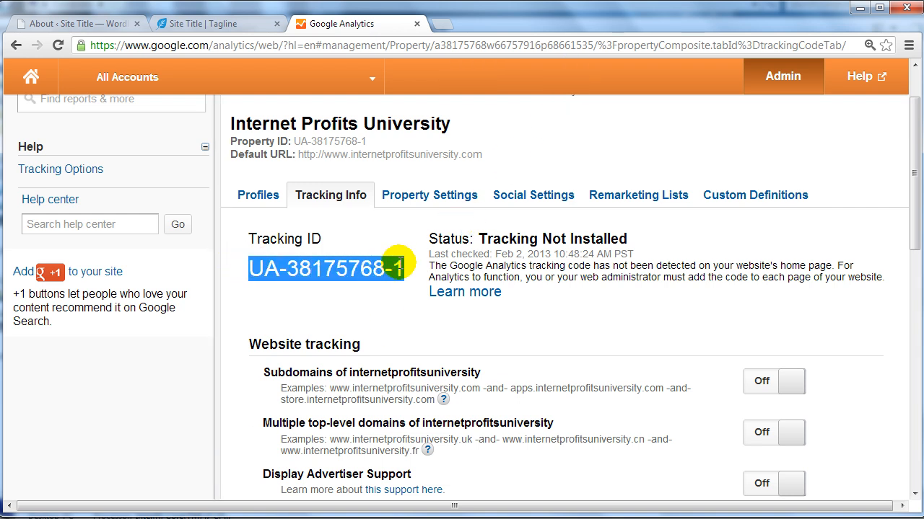
scroll(230, 345, "down", 6)
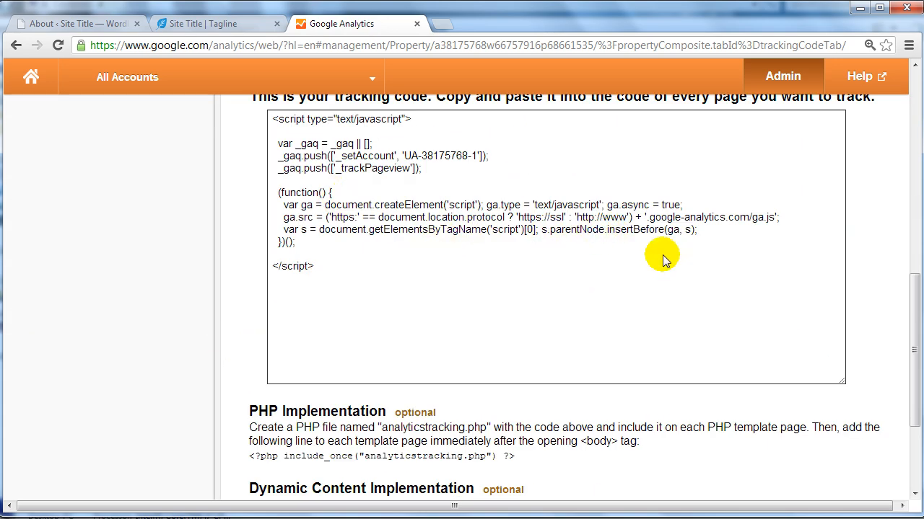
scroll(503, 254, "up", 2)
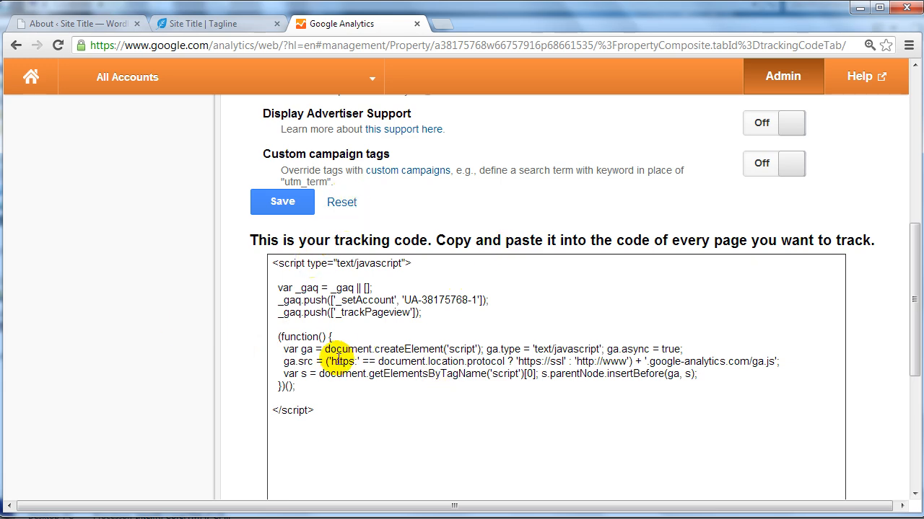
scroll(336, 357, "down", 1)
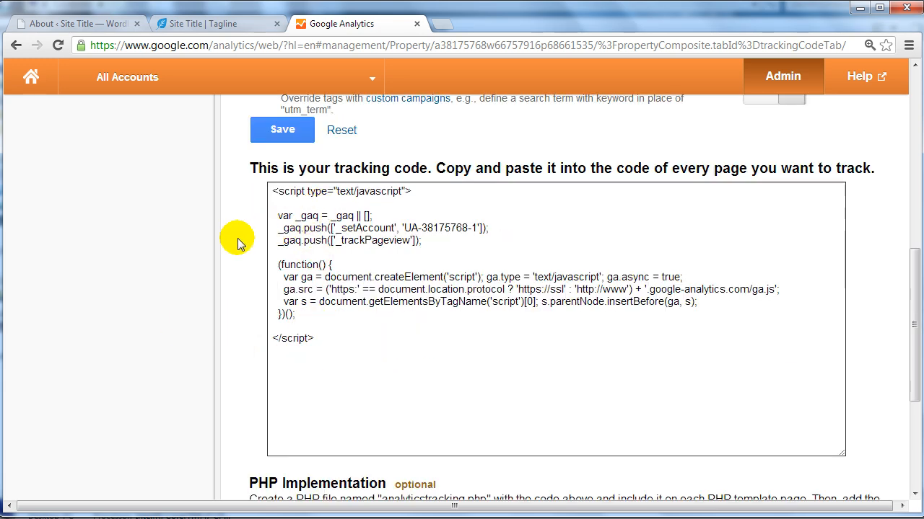
scroll(237, 245, "up", 6)
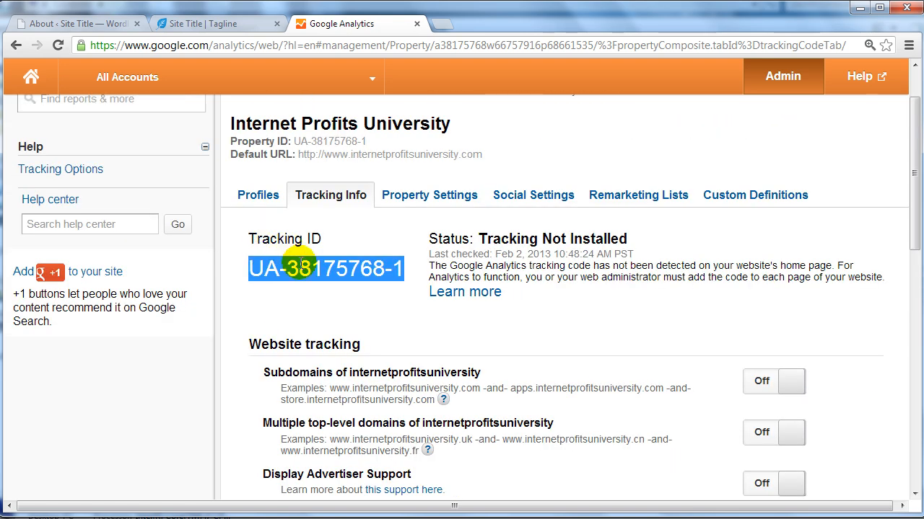
- Copy the full tracking ID of the Internet Profits University property
left_click_drag(246, 269, 402, 267)
right_click(402, 269)
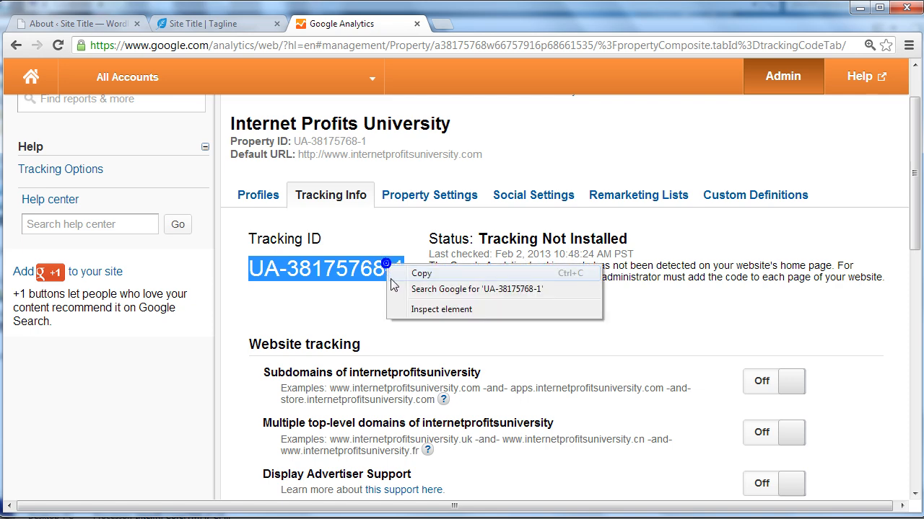
left_click(402, 278)
left_click(401, 279)
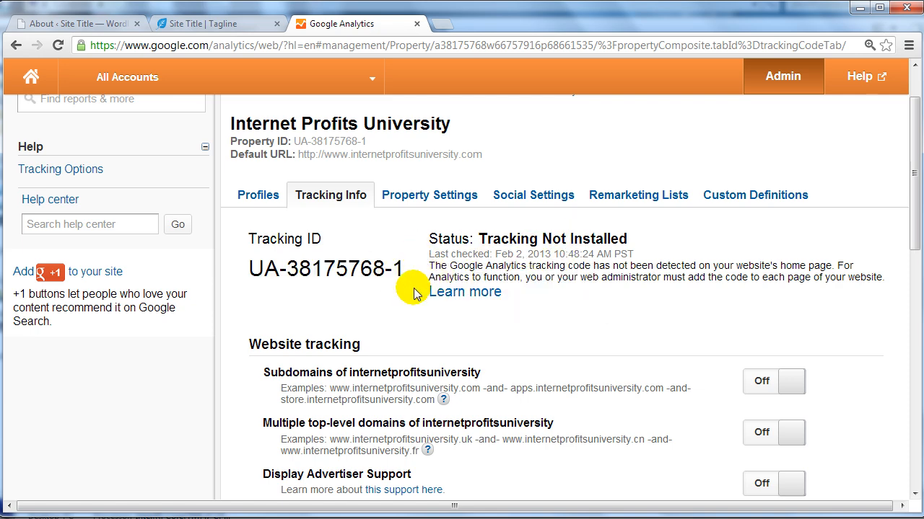
- Look at the property's social settings and the example for the social content URL prefix, and return to the tracking info
scroll(417, 289, "down", 1)
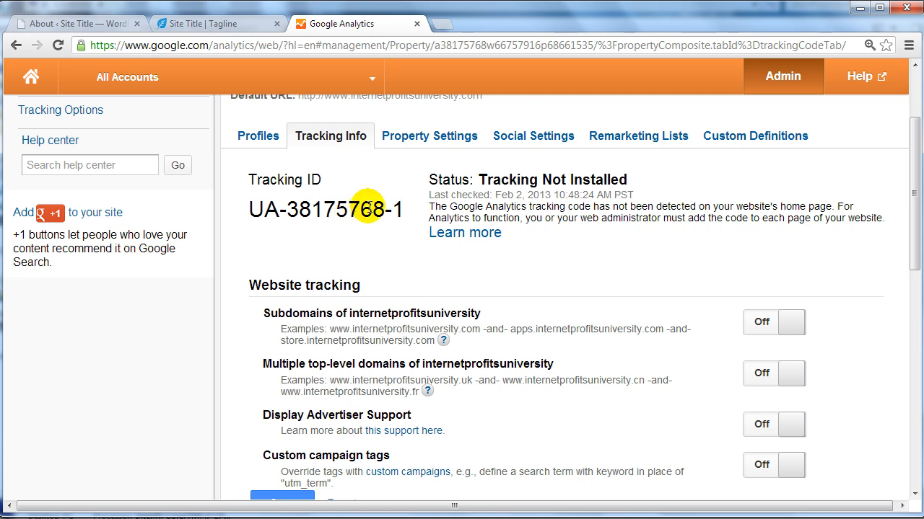
left_click(538, 141)
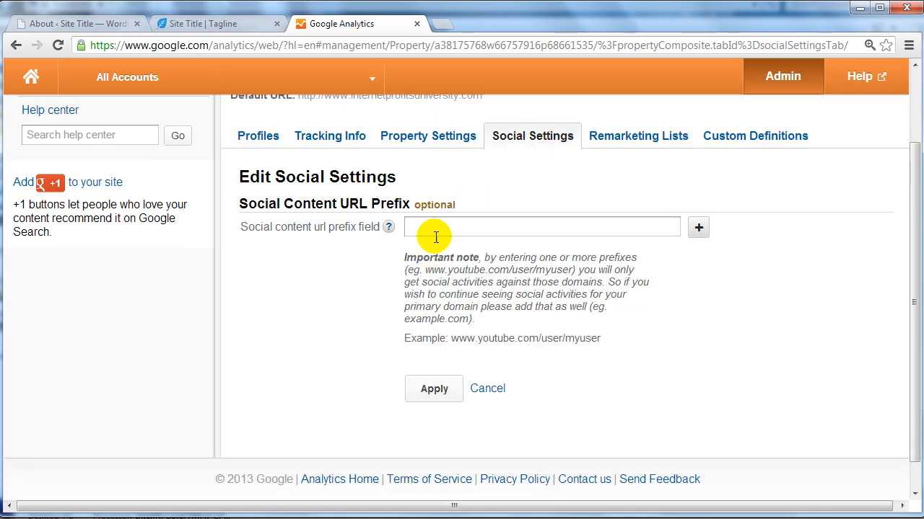
left_click_drag(598, 339, 462, 336)
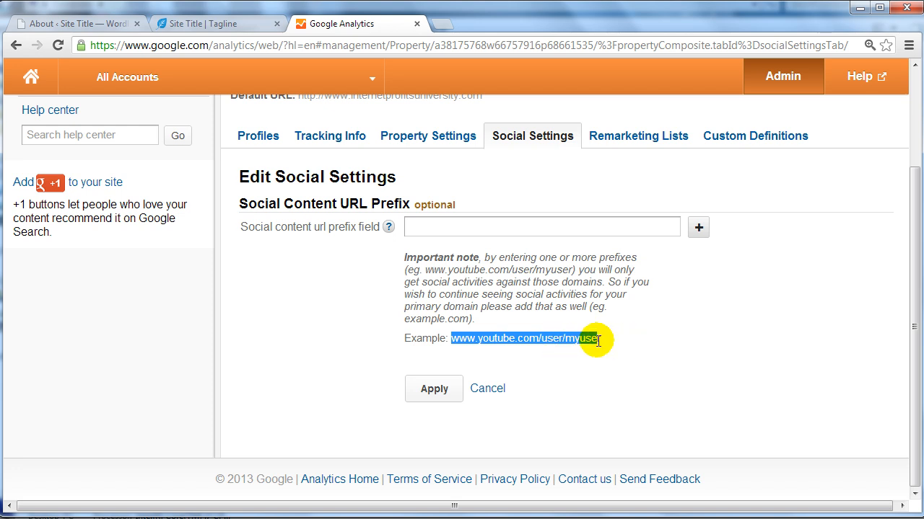
left_click(495, 227)
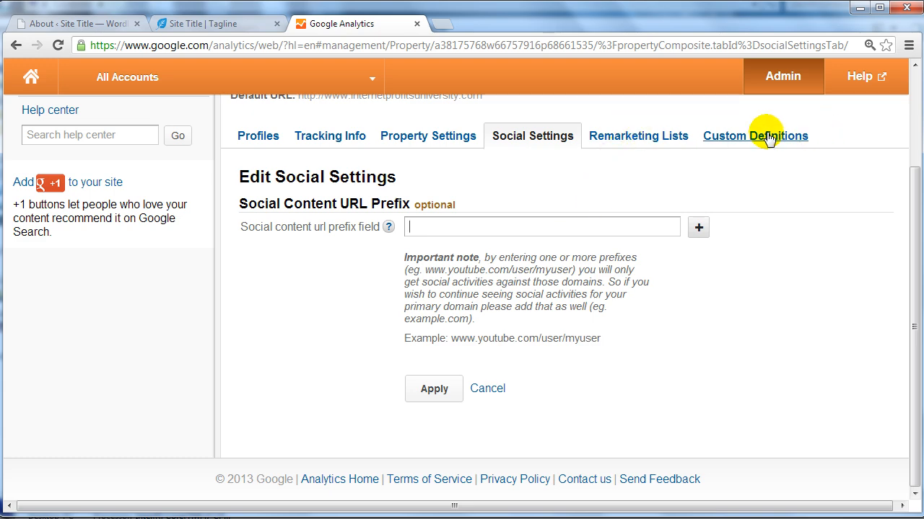
left_click(345, 137)
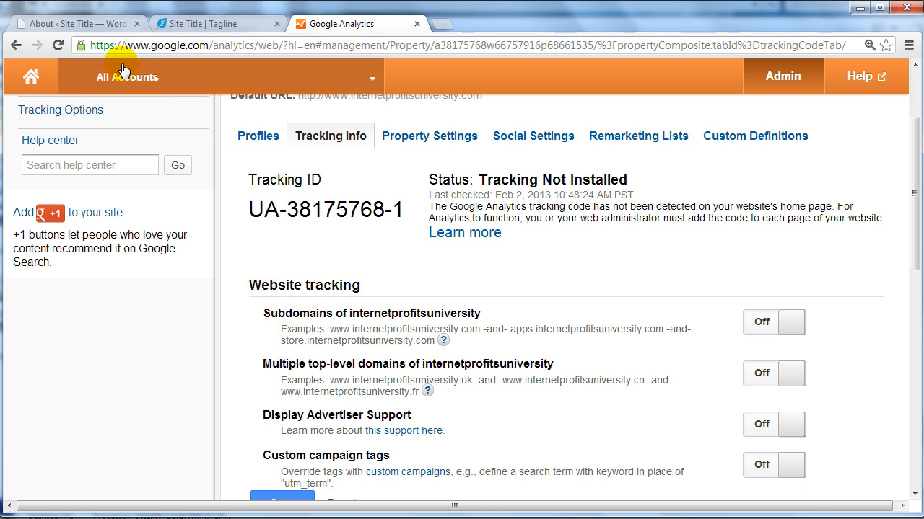
- Switch to the WordPress admin site and search for new plugins matching "google analytics"
left_click(109, 24)
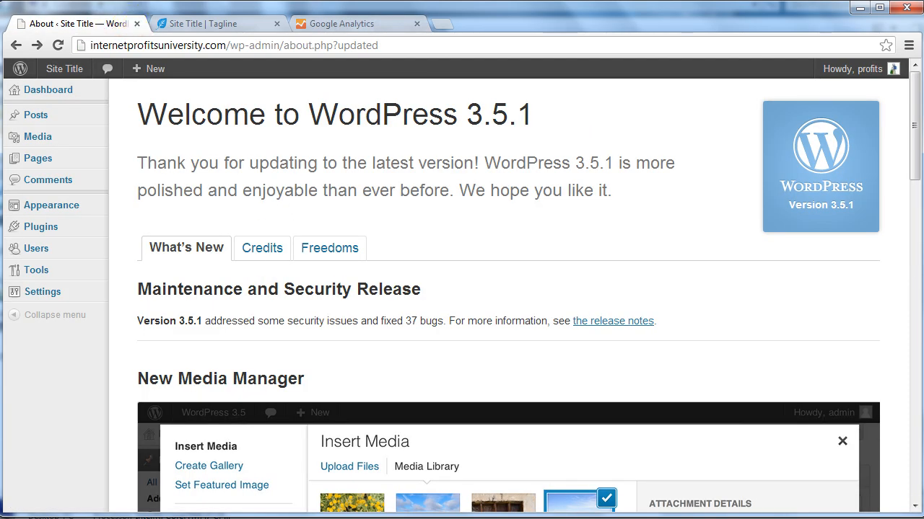
mouse_move(36, 227)
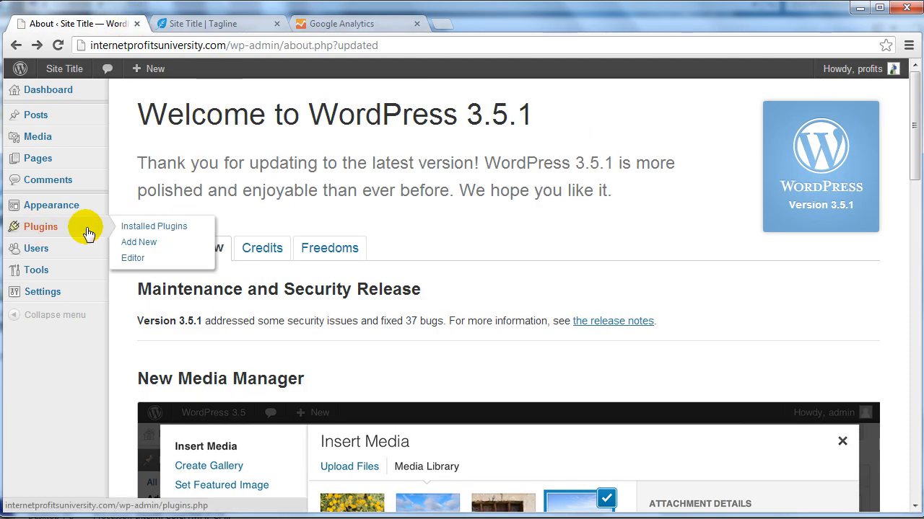
left_click(154, 243)
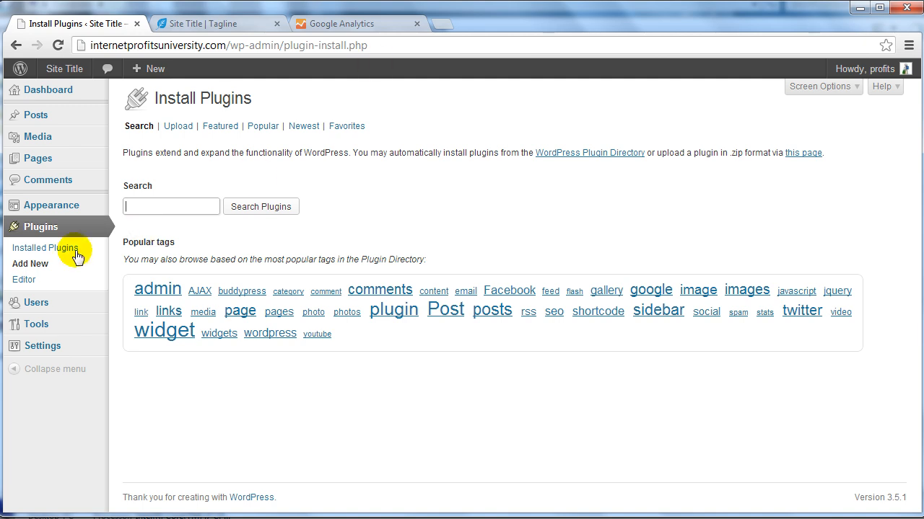
type("go")
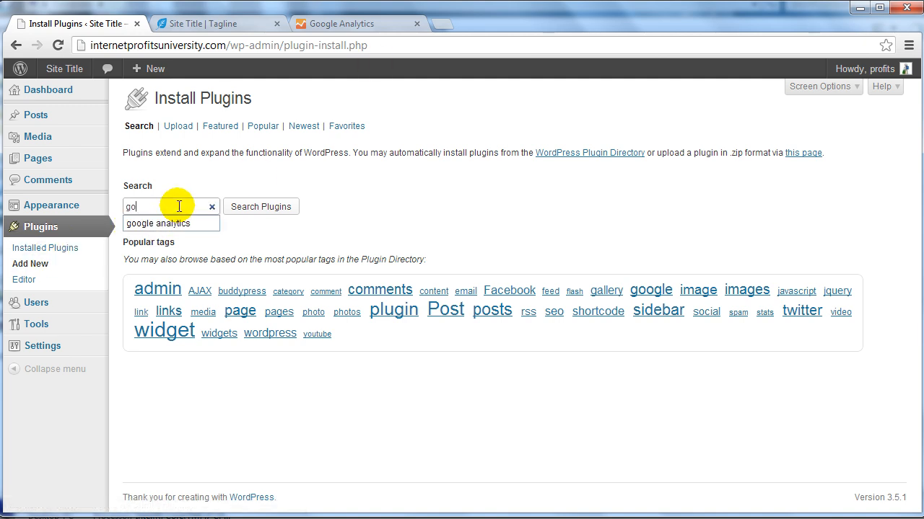
type("o")
left_click(155, 223)
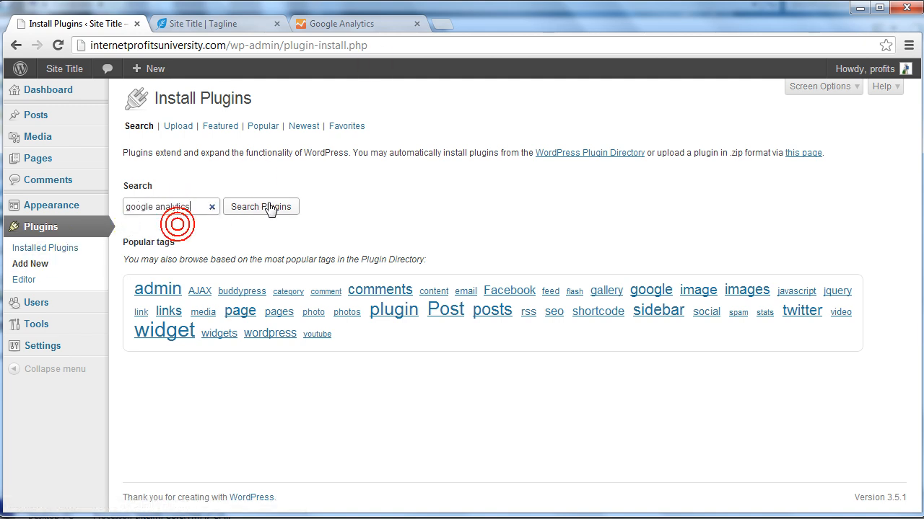
left_click(265, 207)
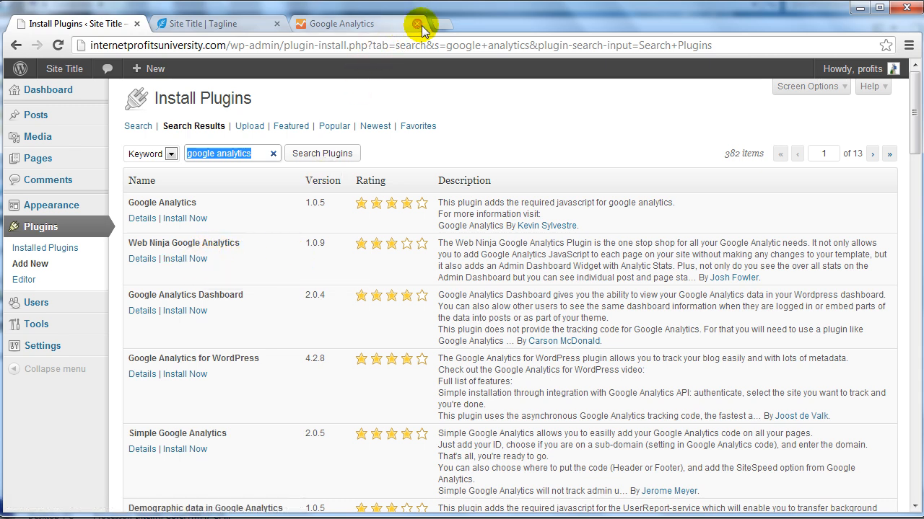
- Find Super Simple Google Analytics 1.7.1 in the plugin results, install it with the prefilled FTP connection details, and activate it
left_click(268, 247)
scroll(262, 325, "down", 5)
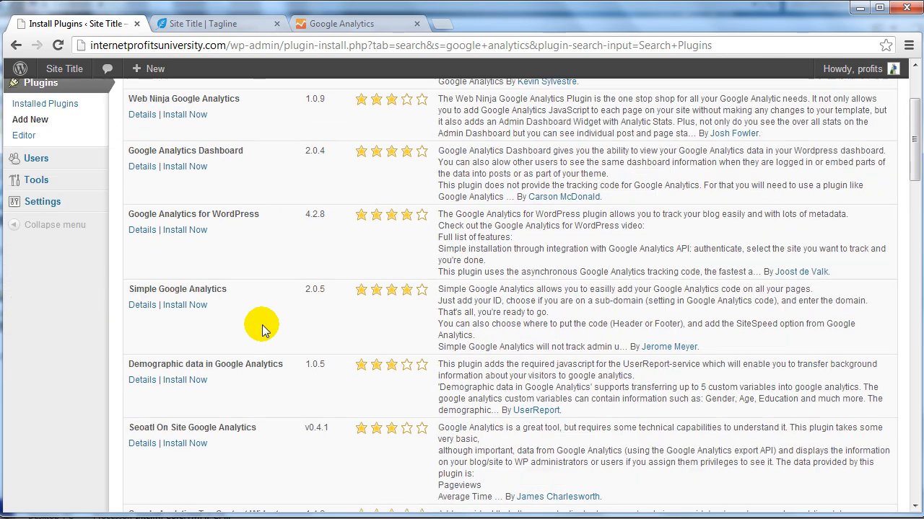
scroll(262, 325, "down", 3)
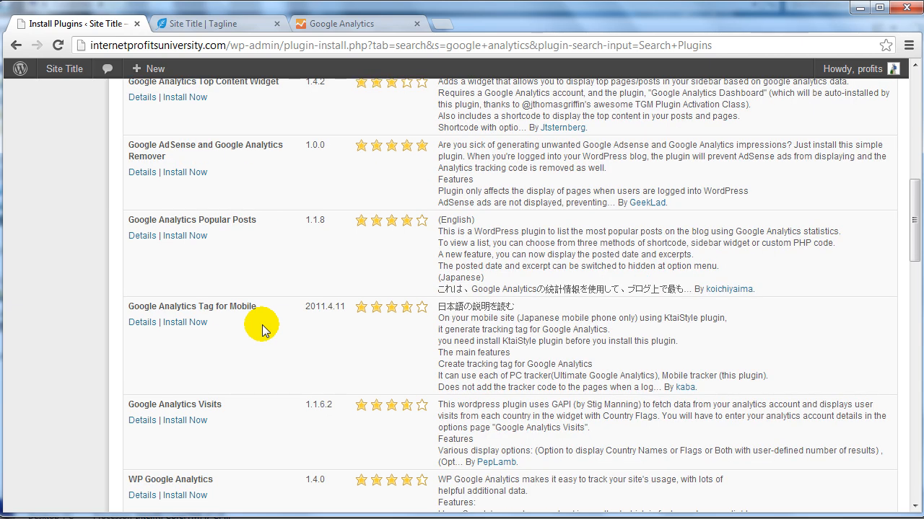
scroll(262, 329, "up", 1)
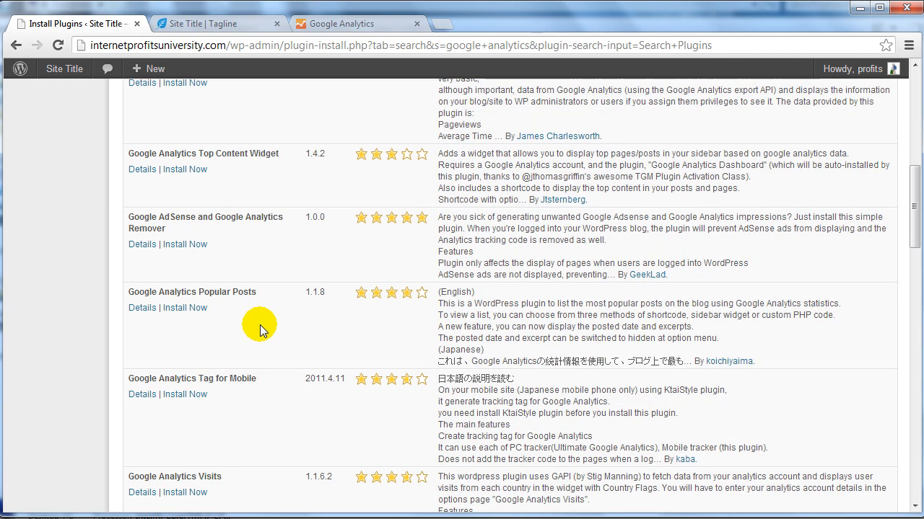
scroll(280, 310, "down", 3)
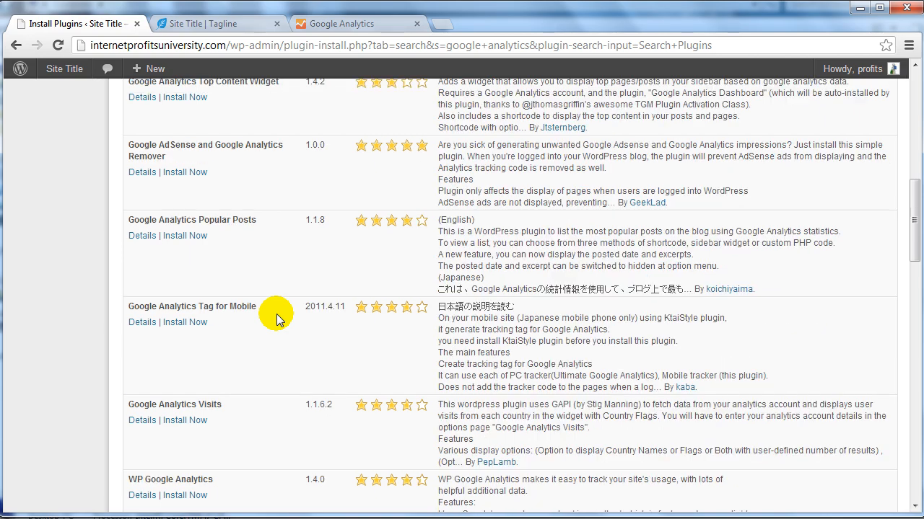
scroll(278, 317, "down", 3)
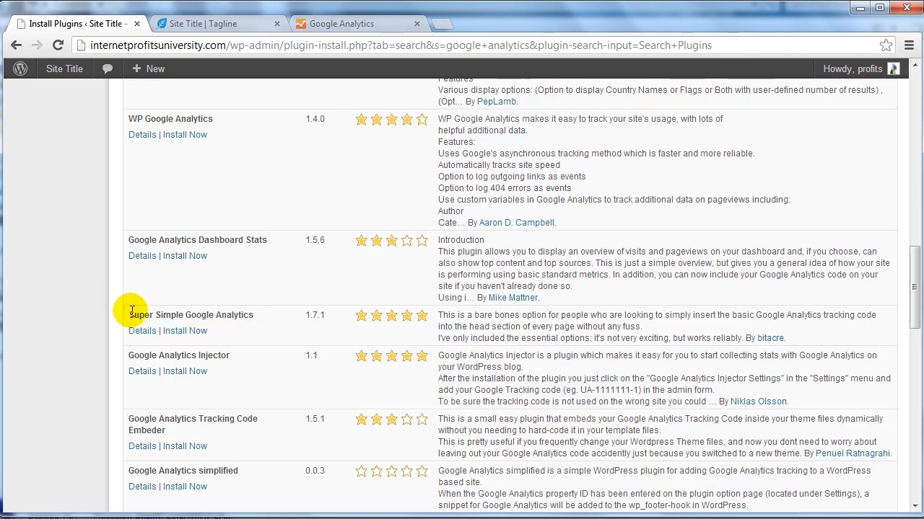
left_click_drag(119, 316, 259, 313)
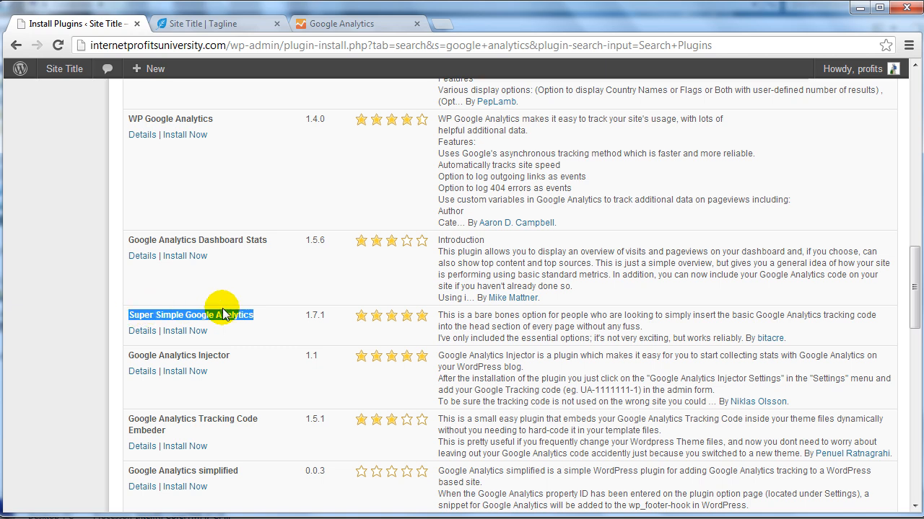
left_click(375, 317)
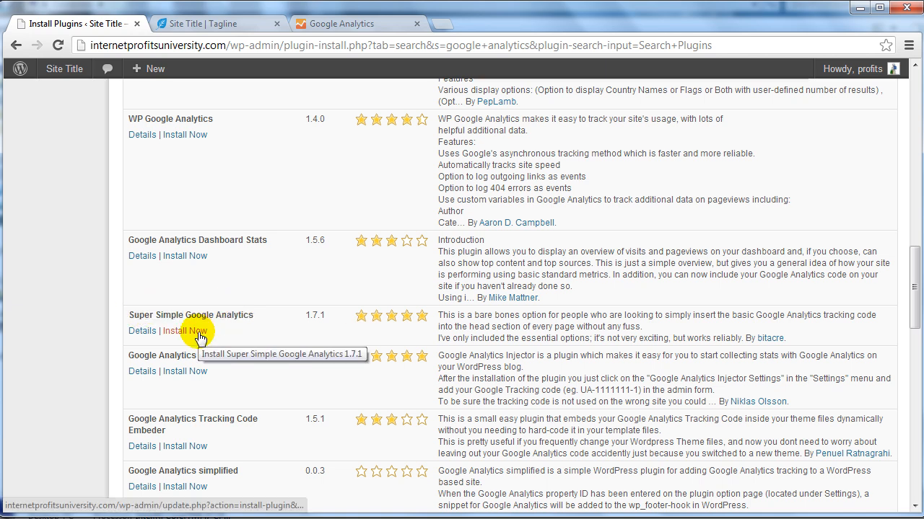
left_click(197, 333)
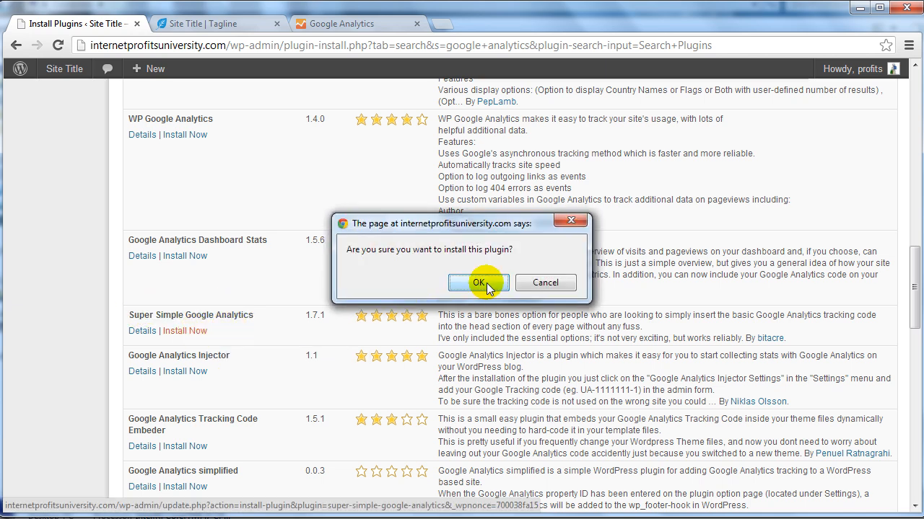
left_click(479, 283)
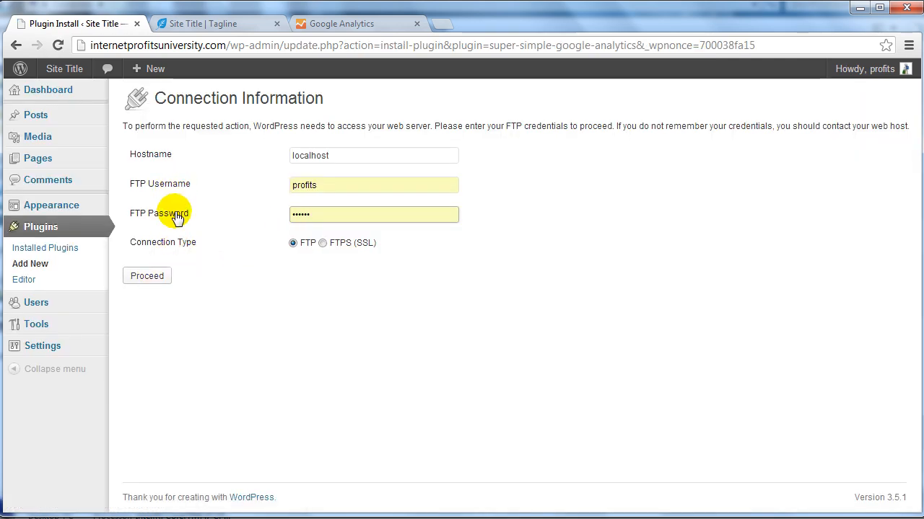
left_click(160, 280)
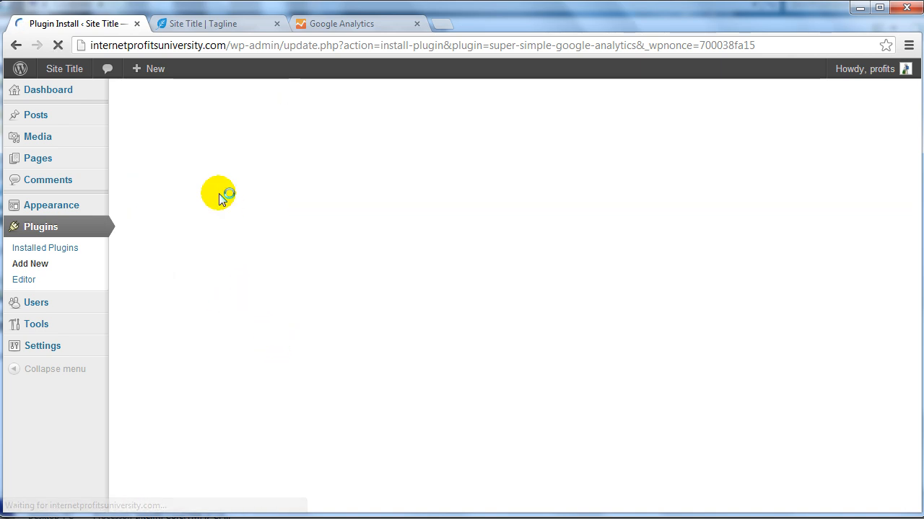
left_click(152, 208)
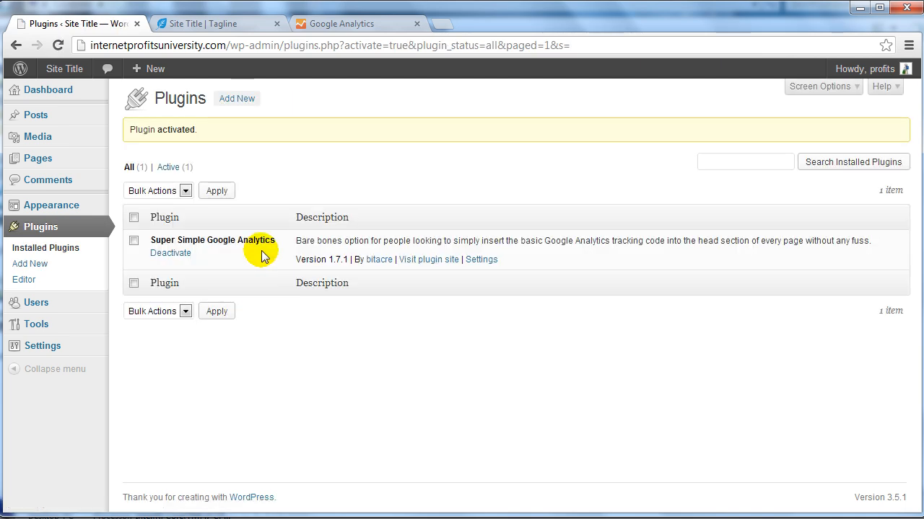
- Open the Super Simple Google Analytics settings and clear the Google Analytics Numbers entry
mouse_move(46, 346)
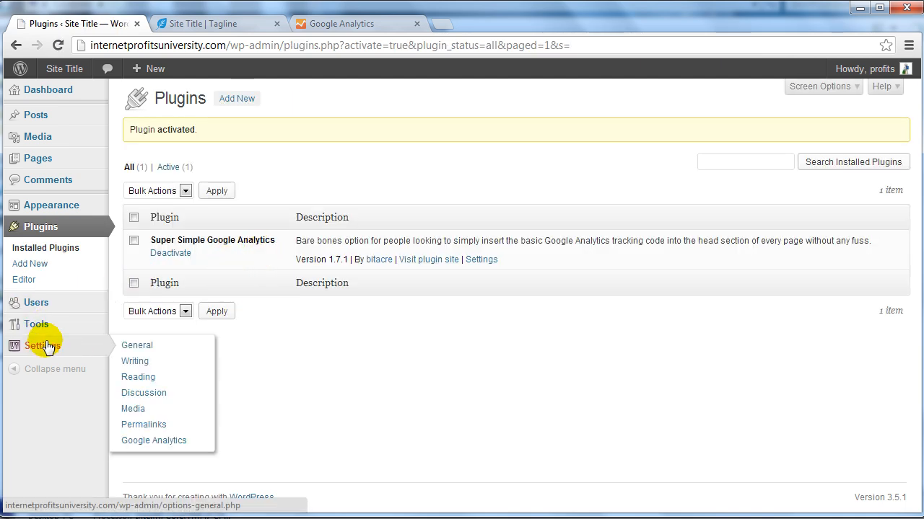
left_click(156, 443)
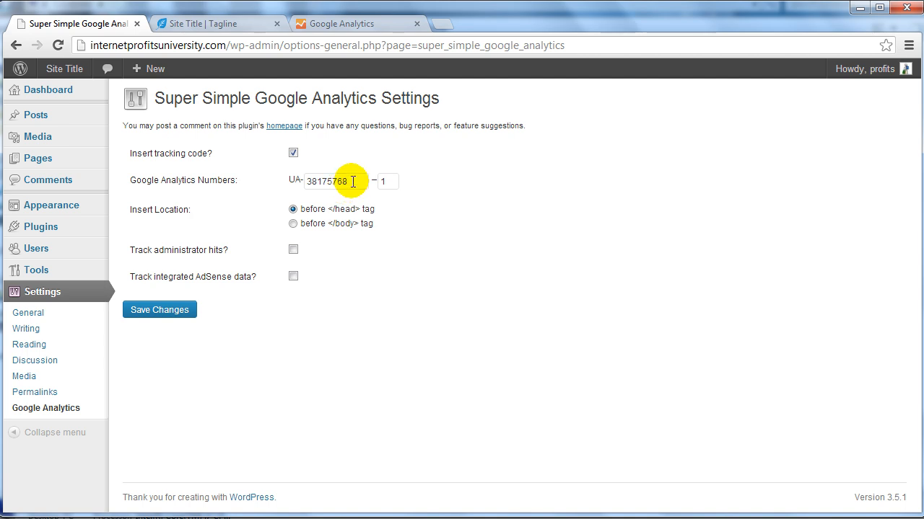
double_click(352, 181)
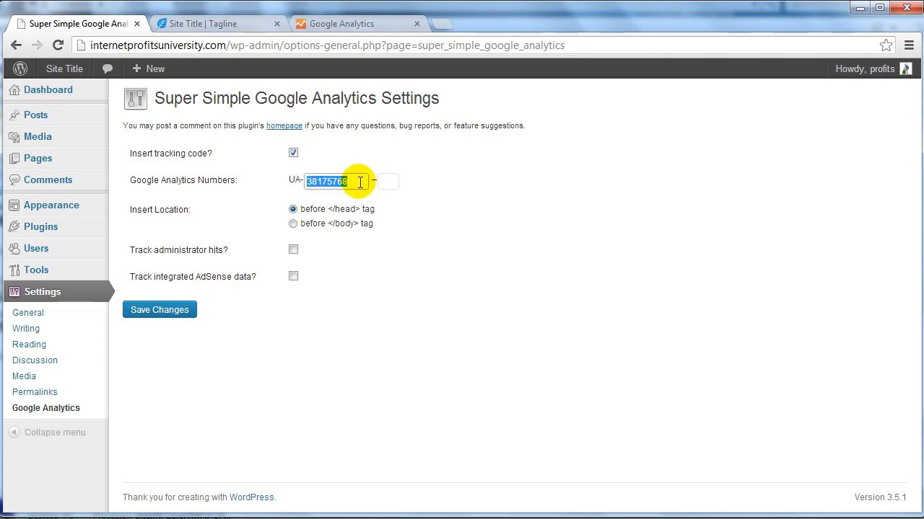
key("Delete")
- Copy the main number of the tracking ID from Google Analytics and paste it after "UA-" in the WordPress plugin settings
left_click(360, 24)
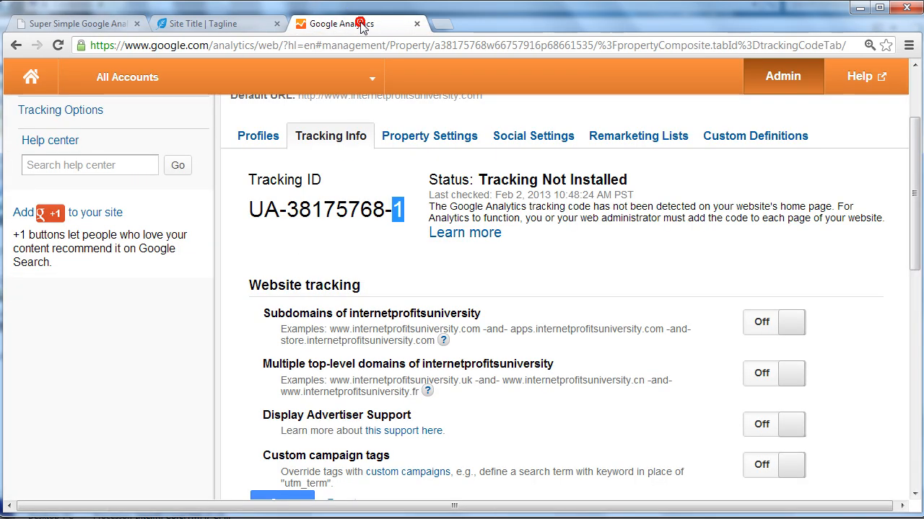
left_click(342, 209)
left_click_drag(288, 209, 388, 211)
key("ctrl+c")
left_click(106, 22)
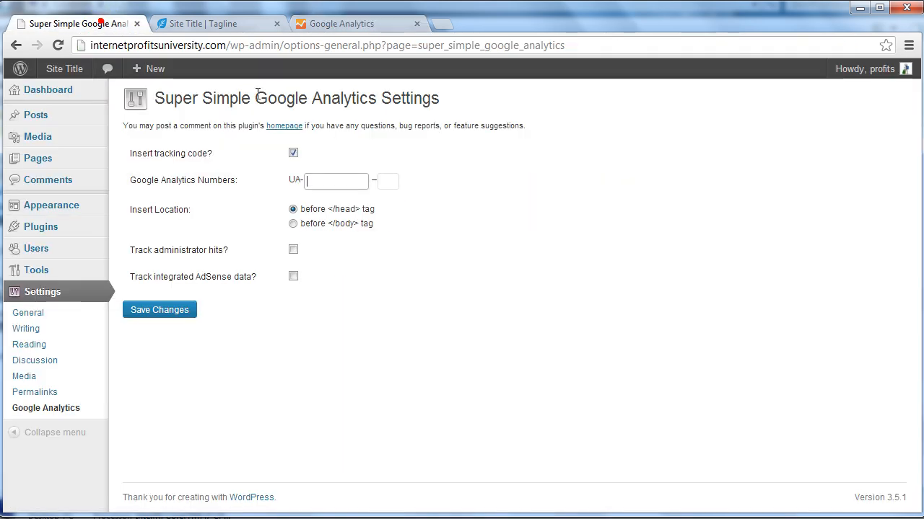
key("ctrl+v")
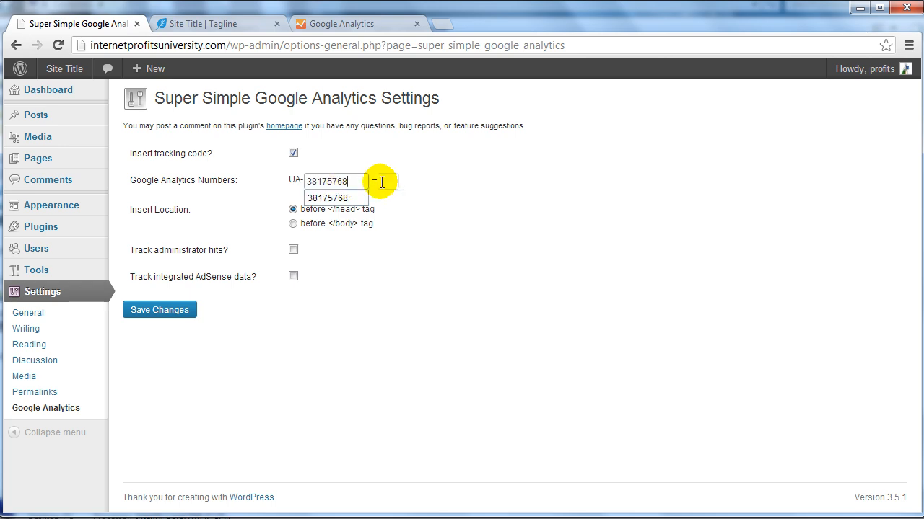
- Copy the tracking ID's final suffix "1" from Google Analytics into the second Google Analytics Numbers field in WordPress, and save the plugin settings
left_click(388, 181)
left_click(351, 25)
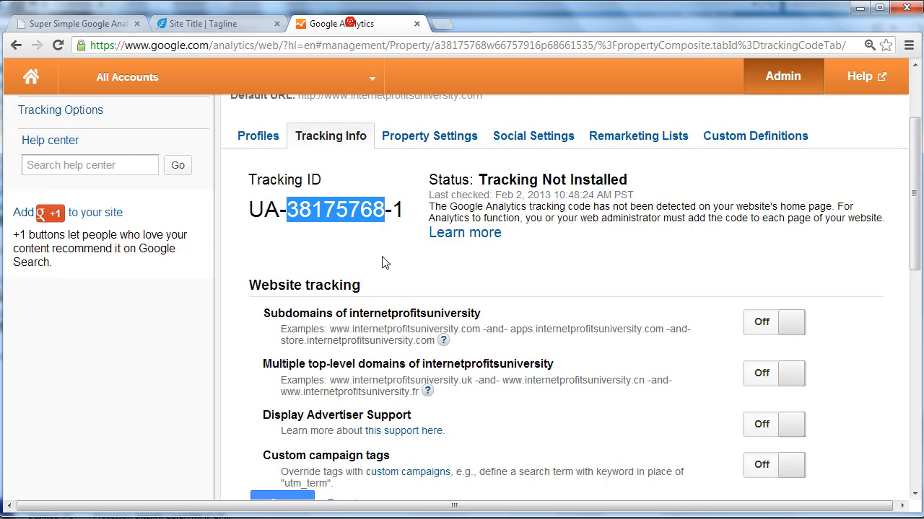
left_click(399, 204)
double_click(400, 204)
key("ctrl+c")
left_click(64, 23)
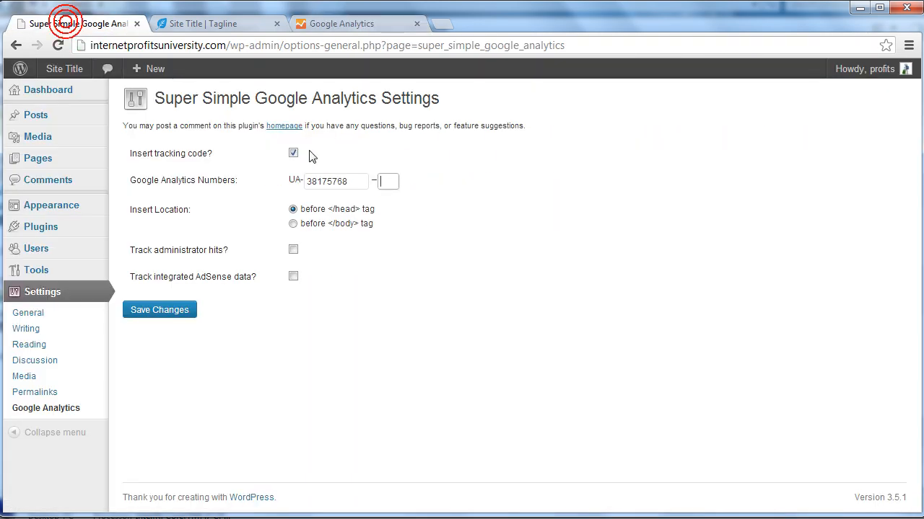
left_click(388, 181)
key("ctrl+v")
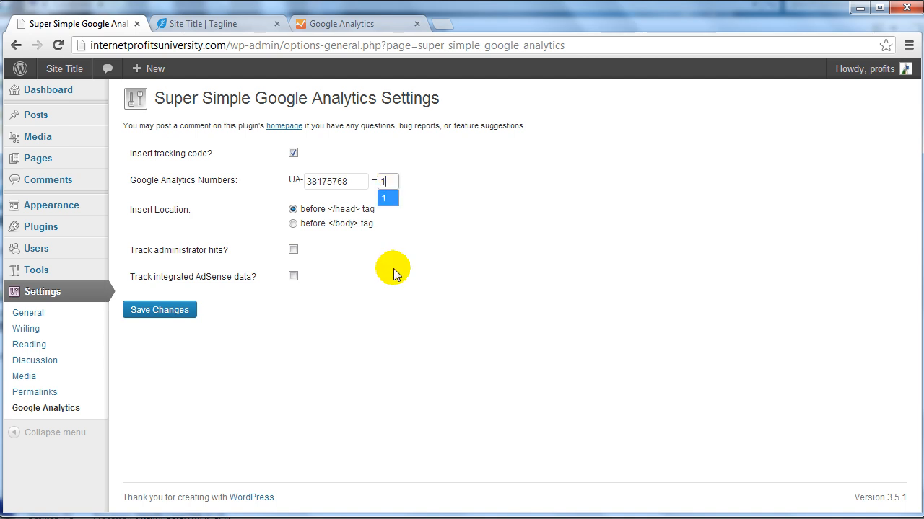
left_click(383, 314)
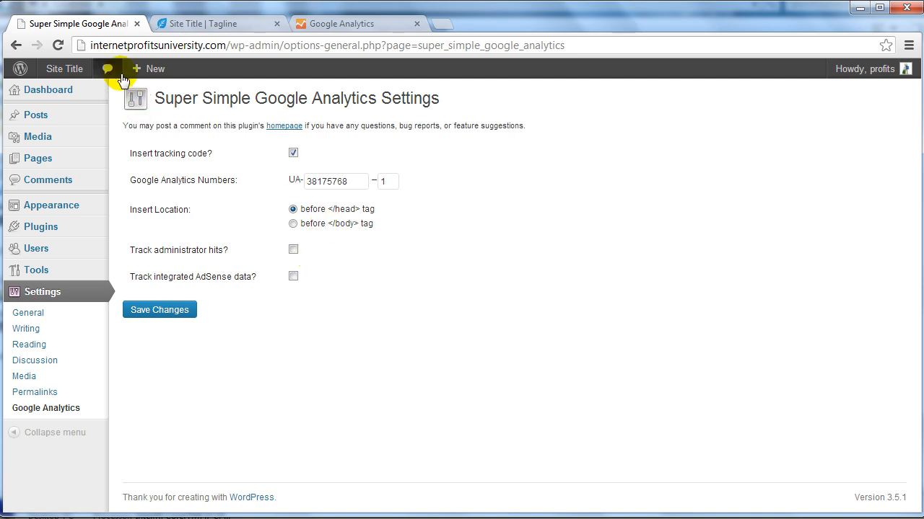
mouse_move(163, 79)
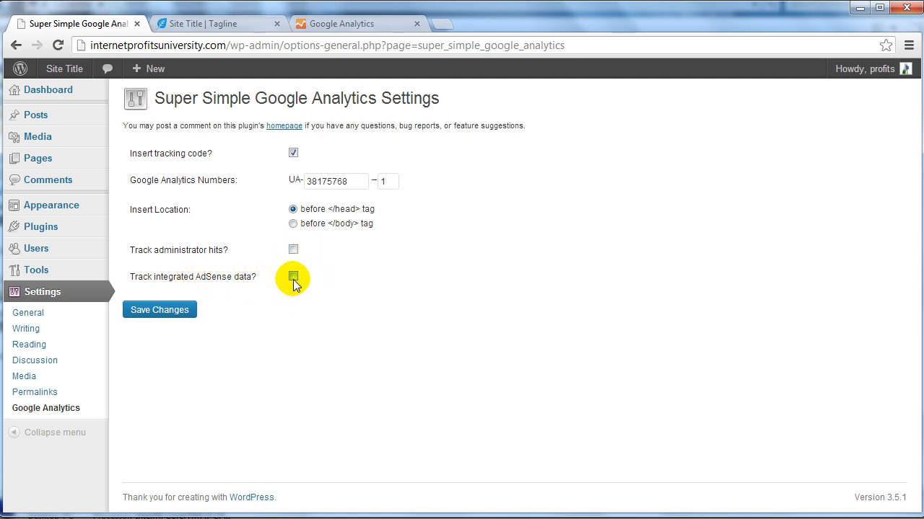
left_click(172, 311)
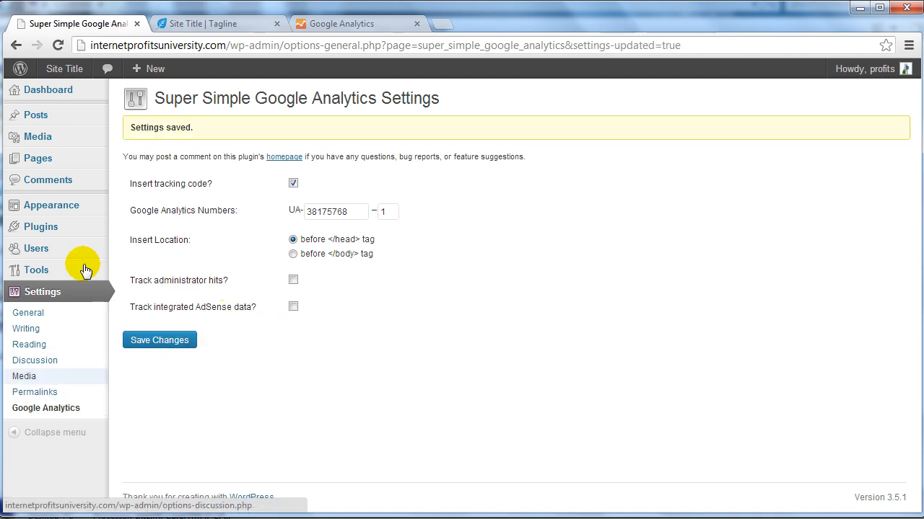
- Check the property's tracking status in Google Analytics, and return to the WordPress plugin settings
mouse_move(105, 92)
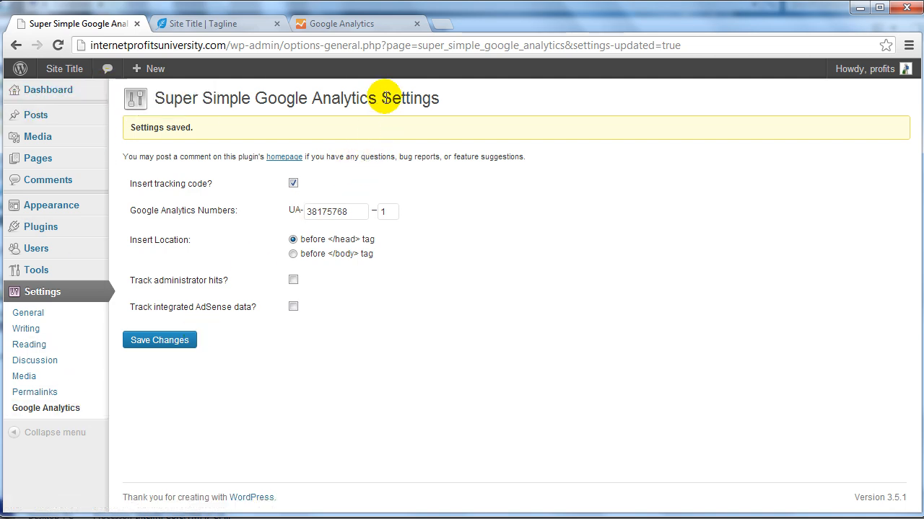
left_click(366, 26)
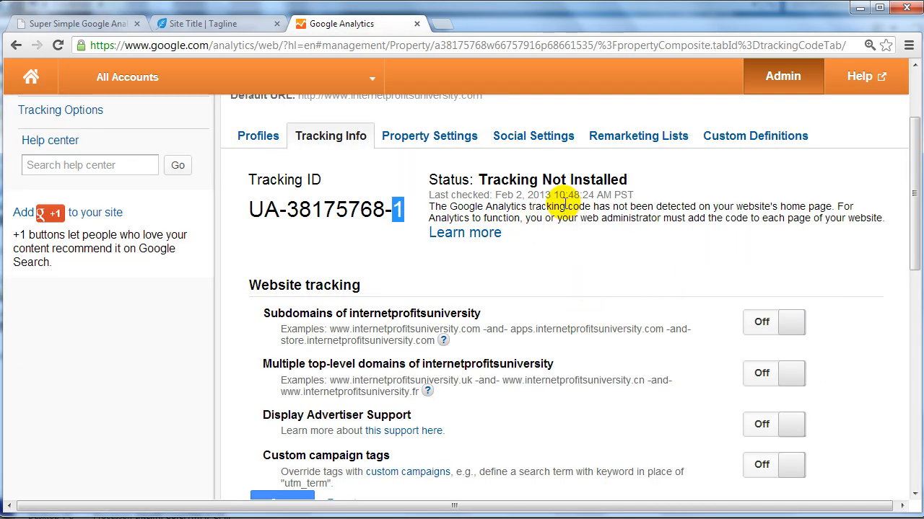
left_click(88, 28)
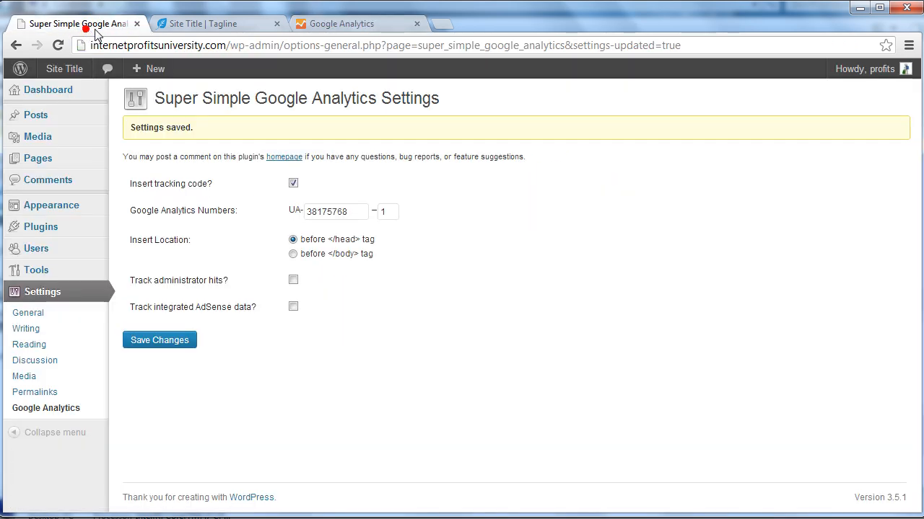